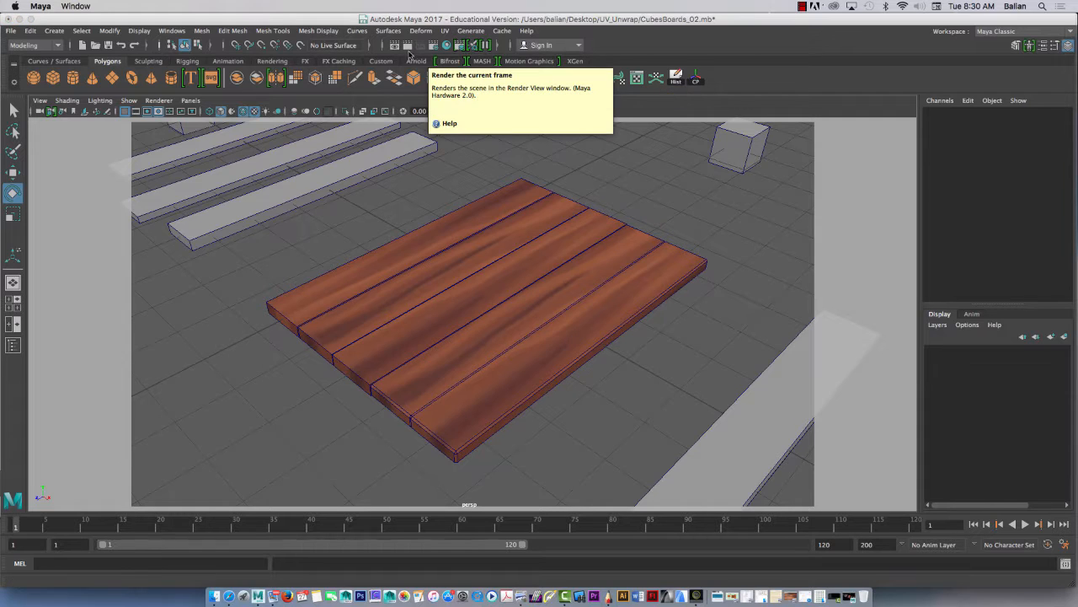
- Render the current frame of the plank scene, including a second render with the Maya Software renderer
click(410, 47)
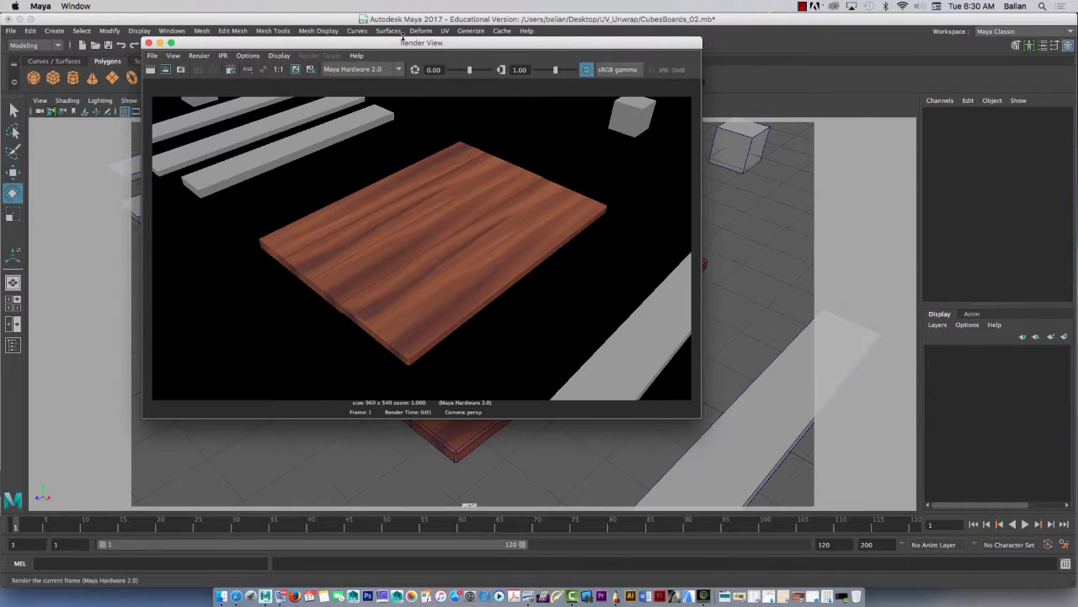
click(392, 69)
click(337, 82)
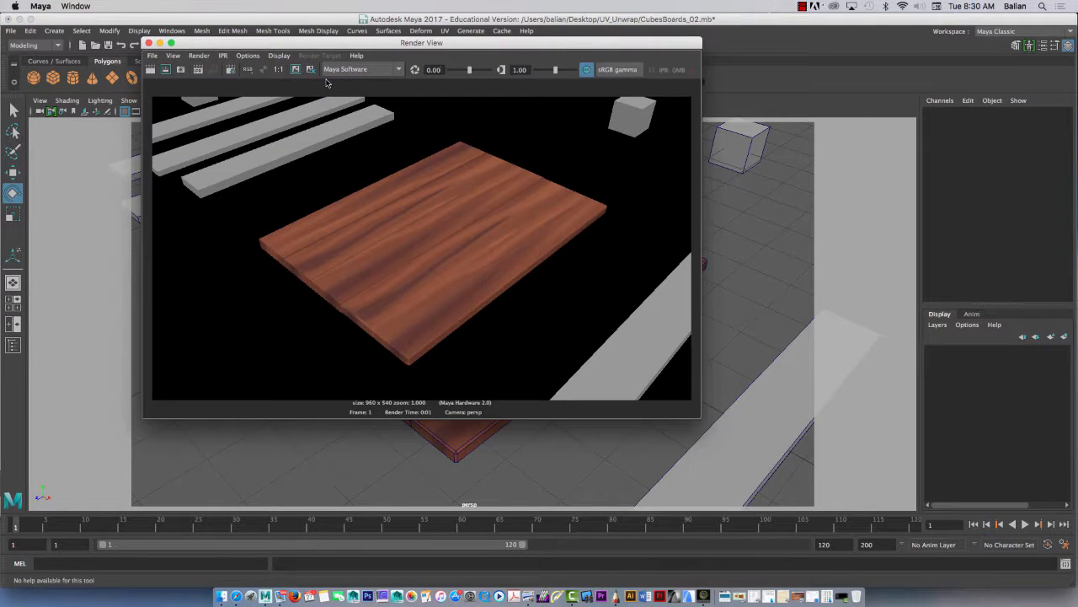
click(160, 75)
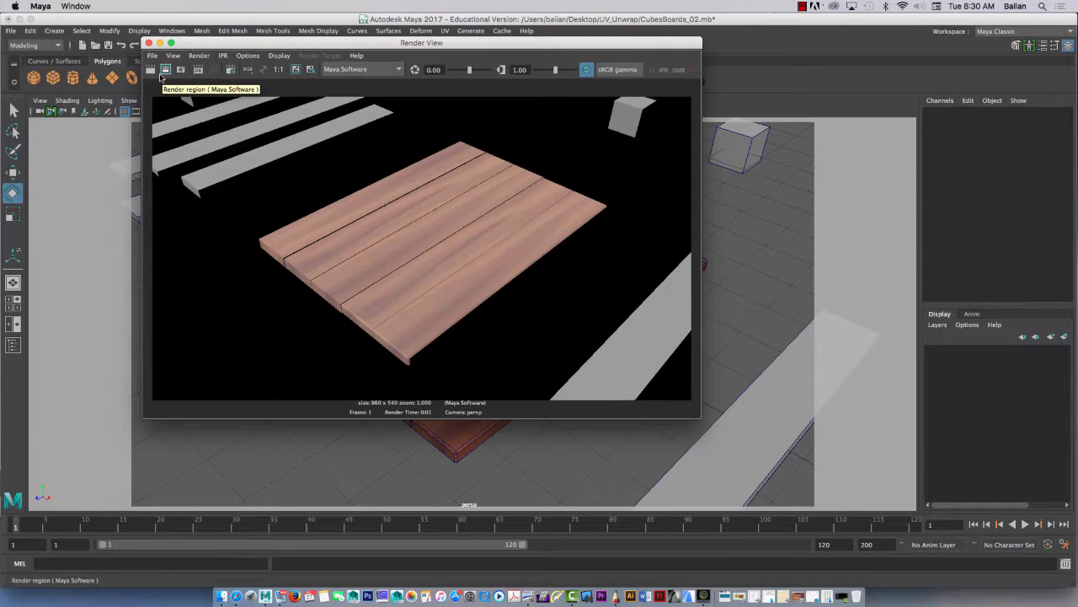
- Render the scene again with Maya Hardware 2.0 and dismiss the render window
click(362, 69)
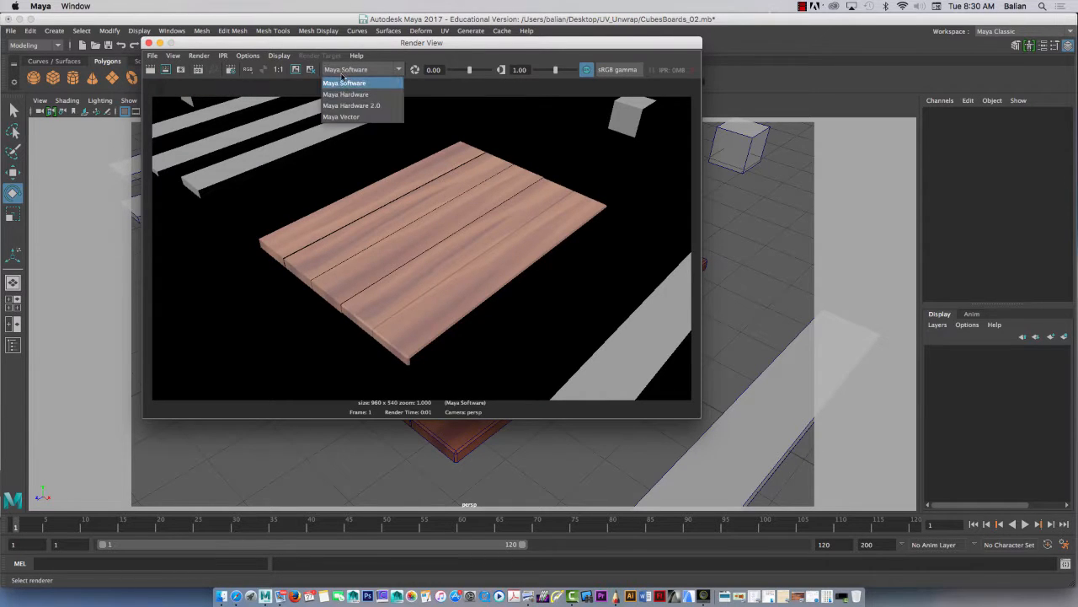
click(336, 105)
click(149, 74)
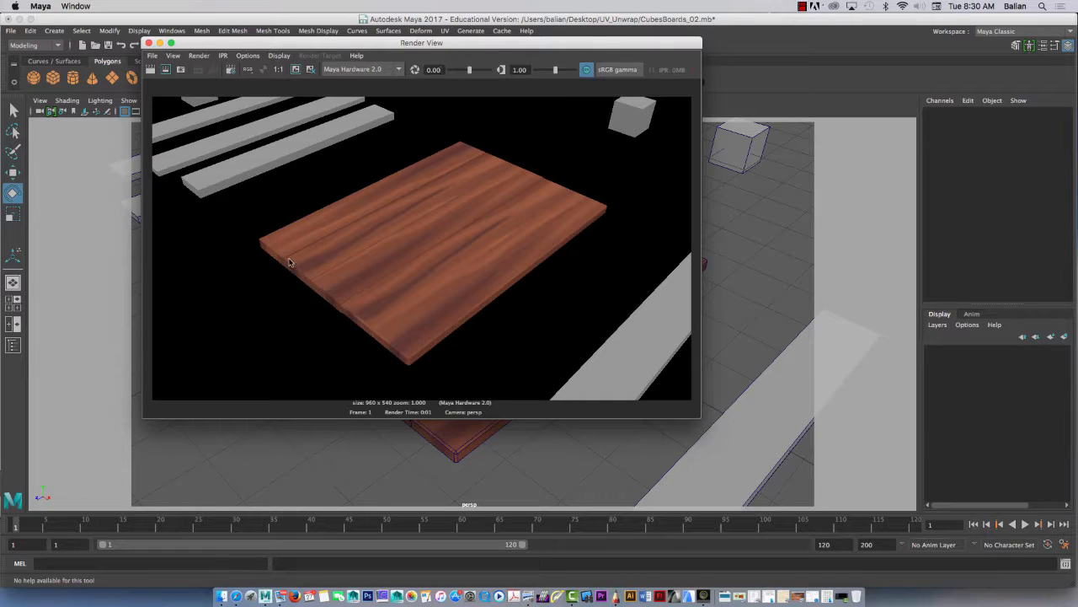
click(160, 43)
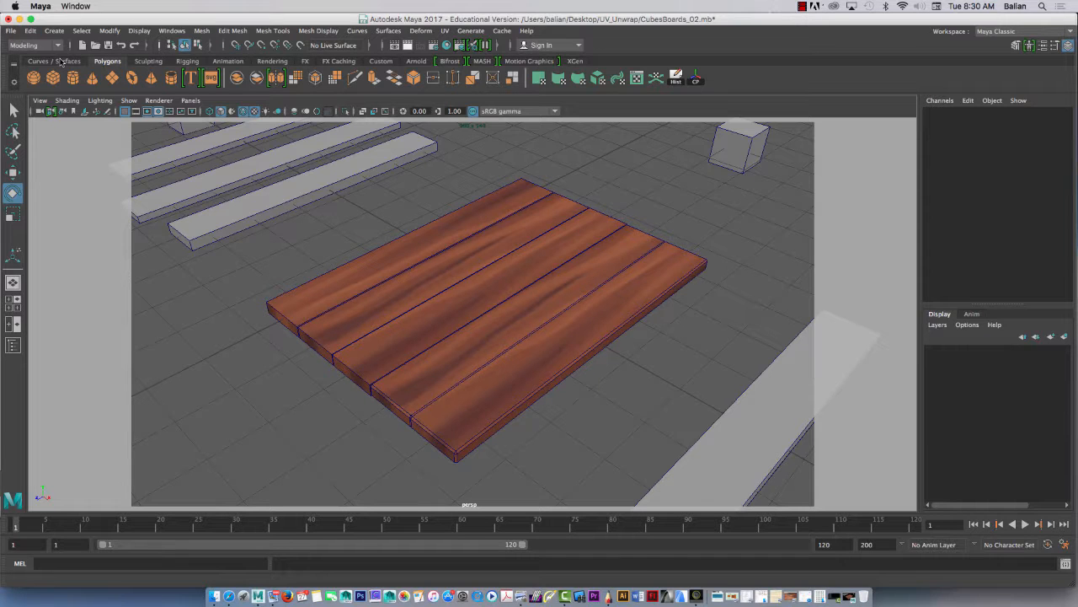
- Switch to SketchBook Pro and shade the inside of the leftmost wood crack in reddish brown with the Airbrush at size 5.0
click(607, 598)
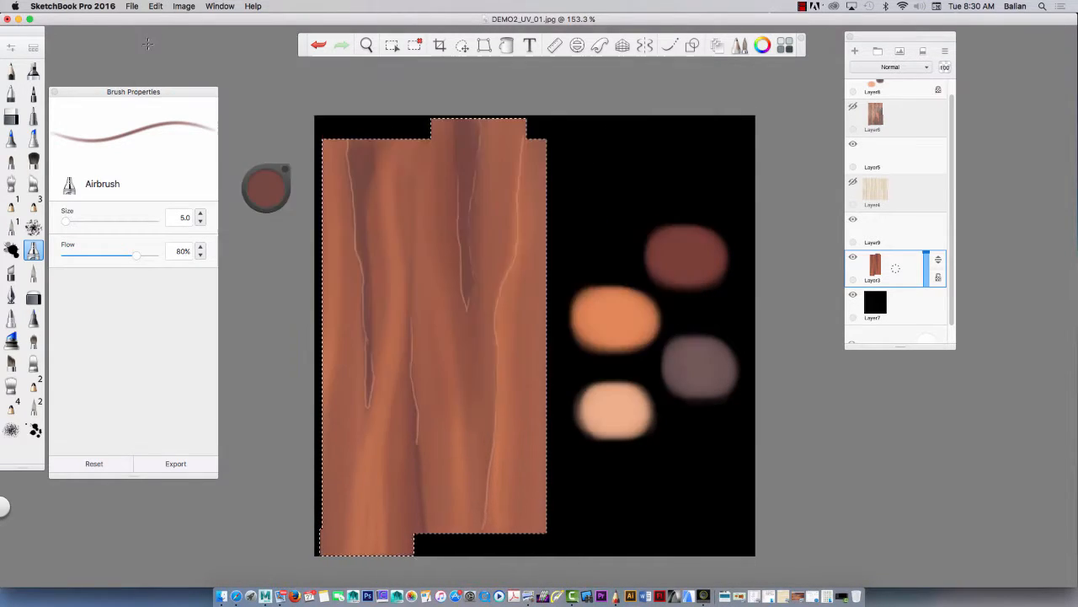
click(149, 43)
key(s)
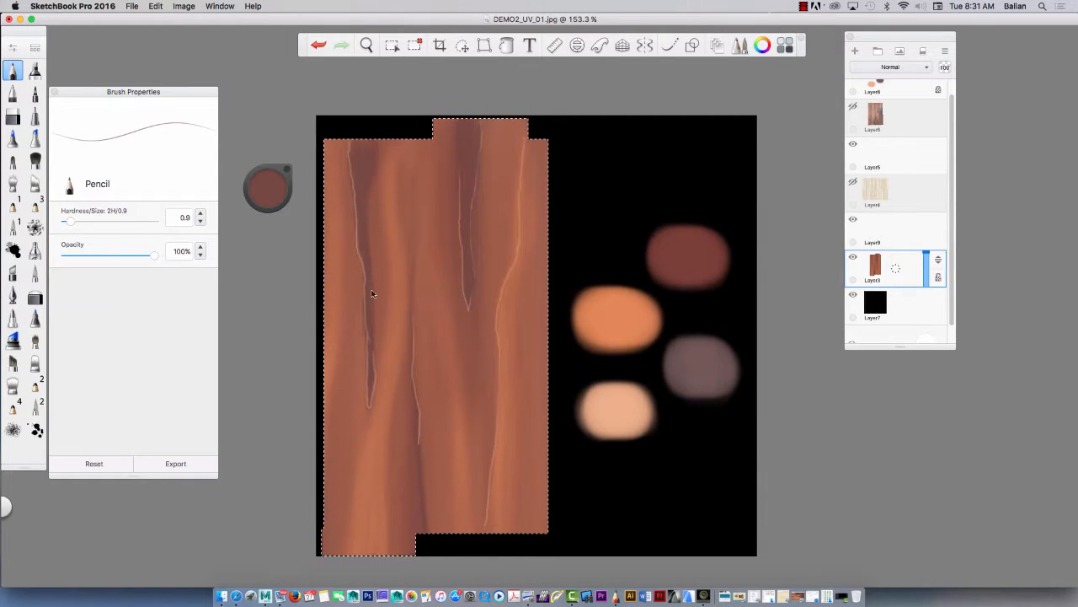
key(space)
drag(384, 319, 445, 353)
drag(335, 387, 377, 354)
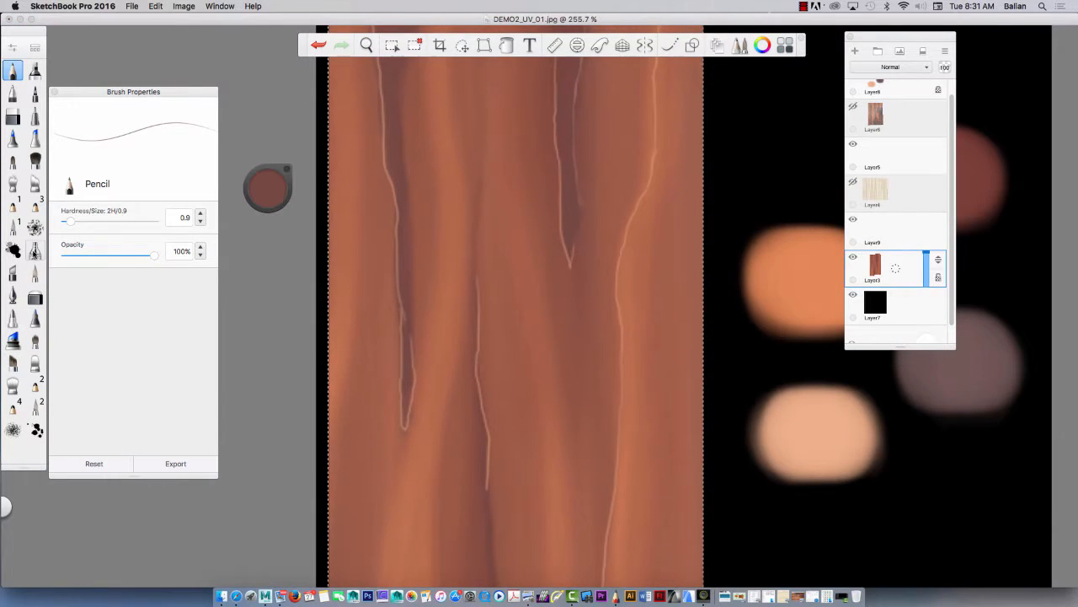
click(35, 249)
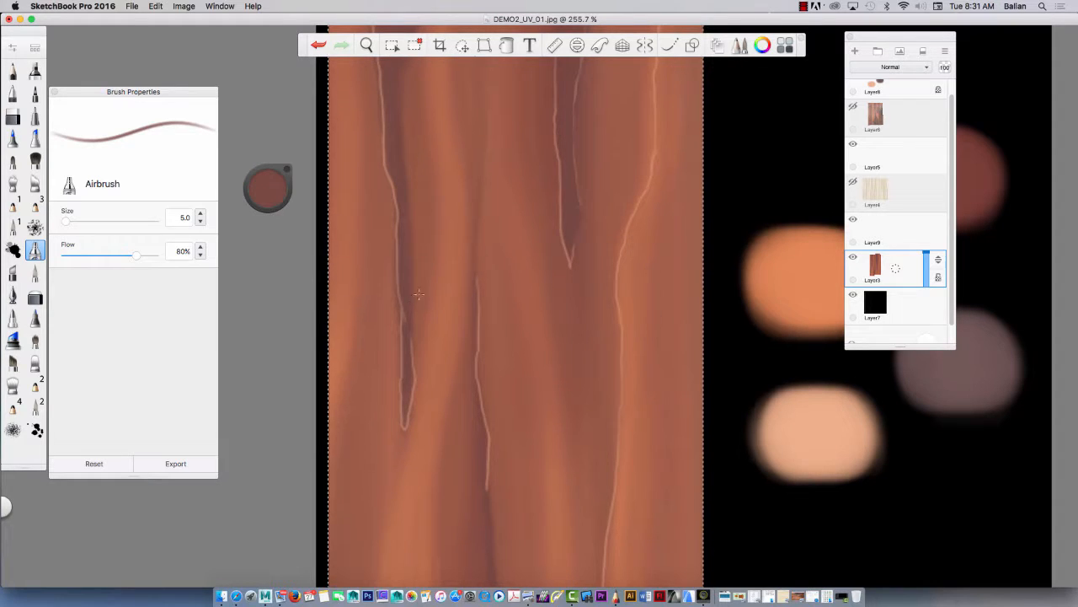
key(bracketleft)
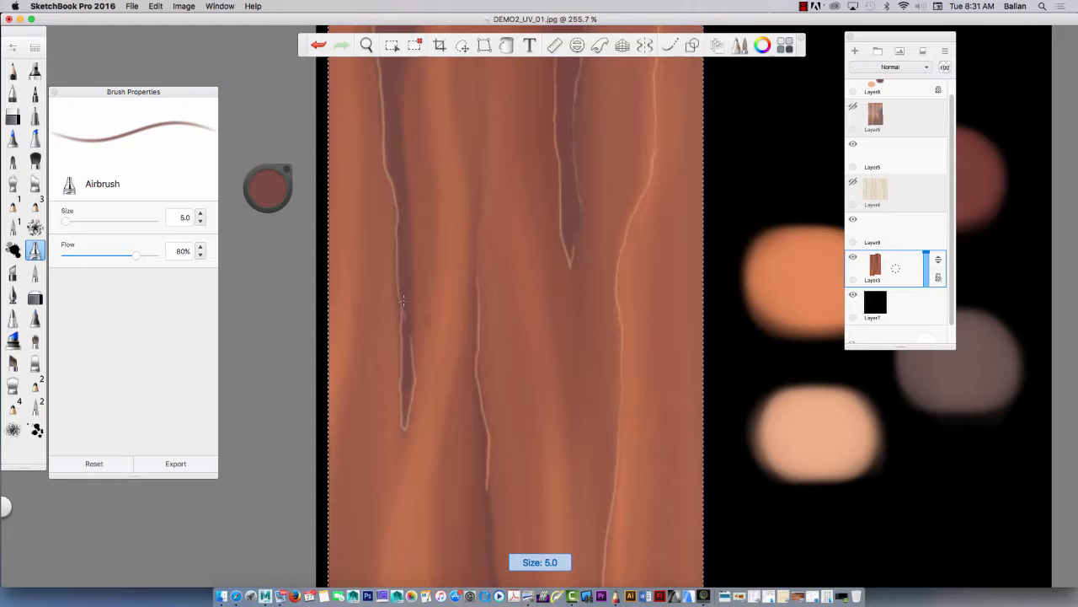
drag(406, 308, 409, 389)
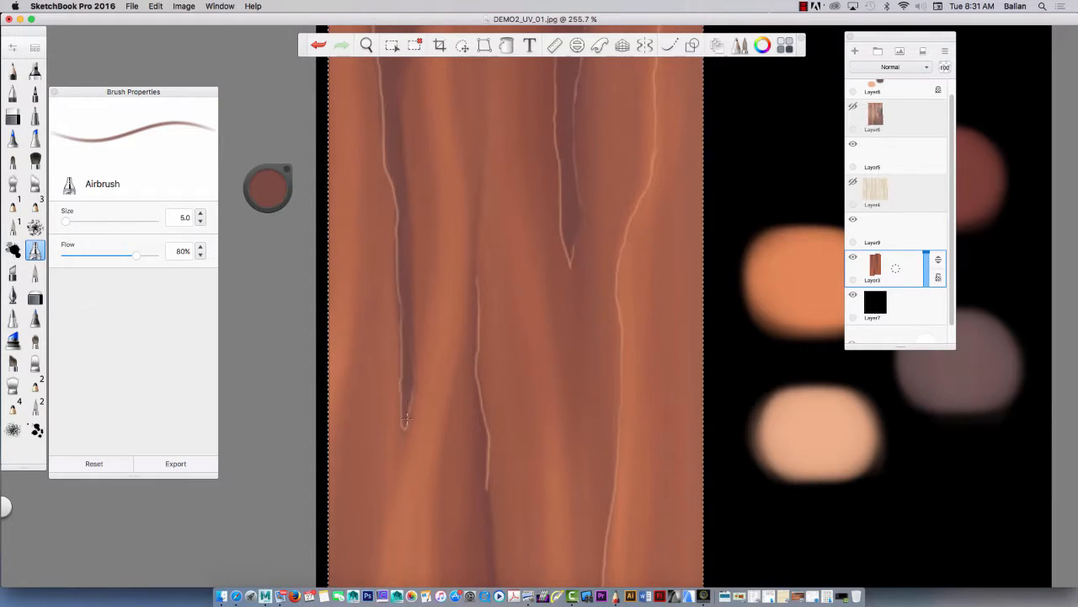
- Deepen the shadow inside the leftmost crack, from its lower tip upward, with two progressively darker reddish browns
click(268, 187)
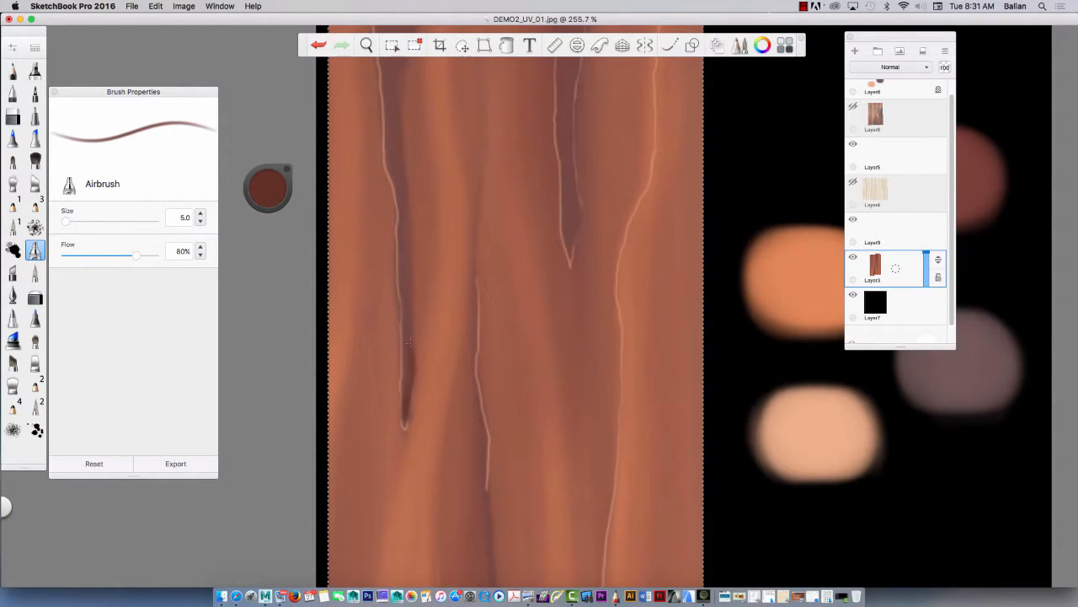
drag(405, 401, 411, 290)
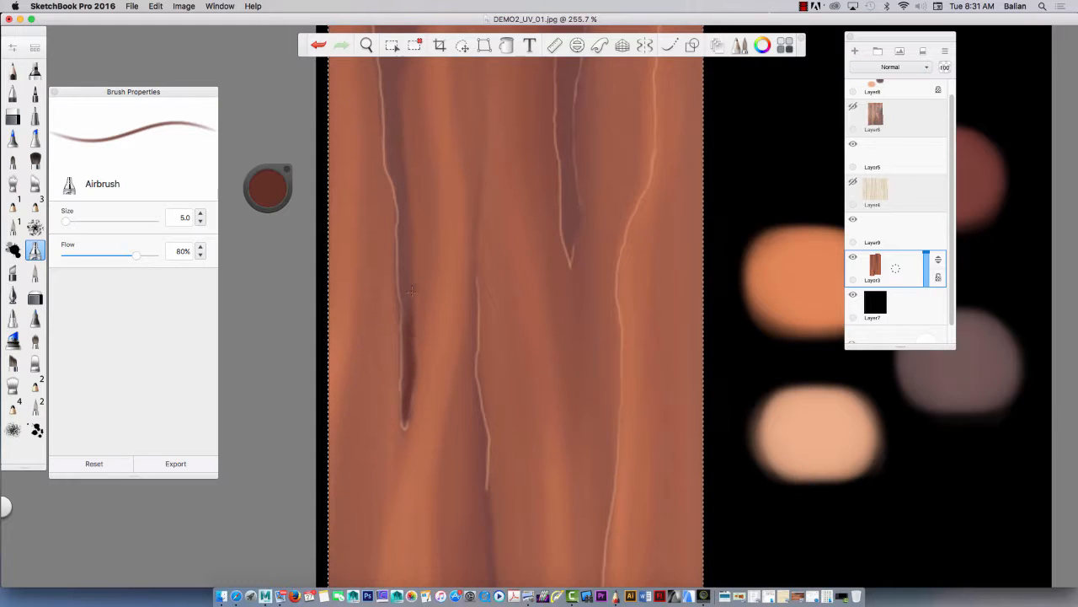
click(271, 192)
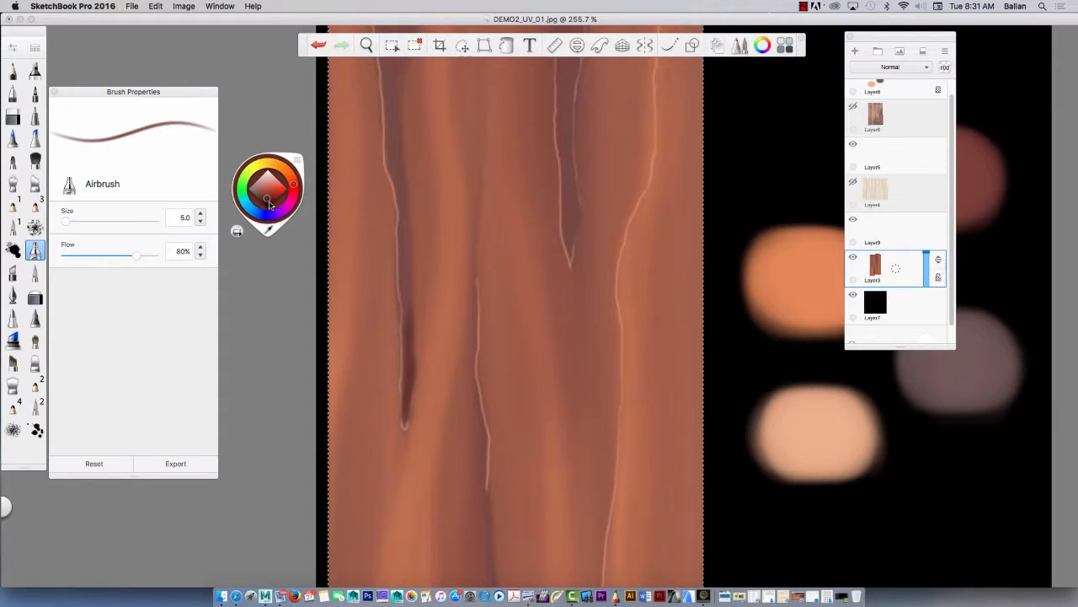
click(270, 202)
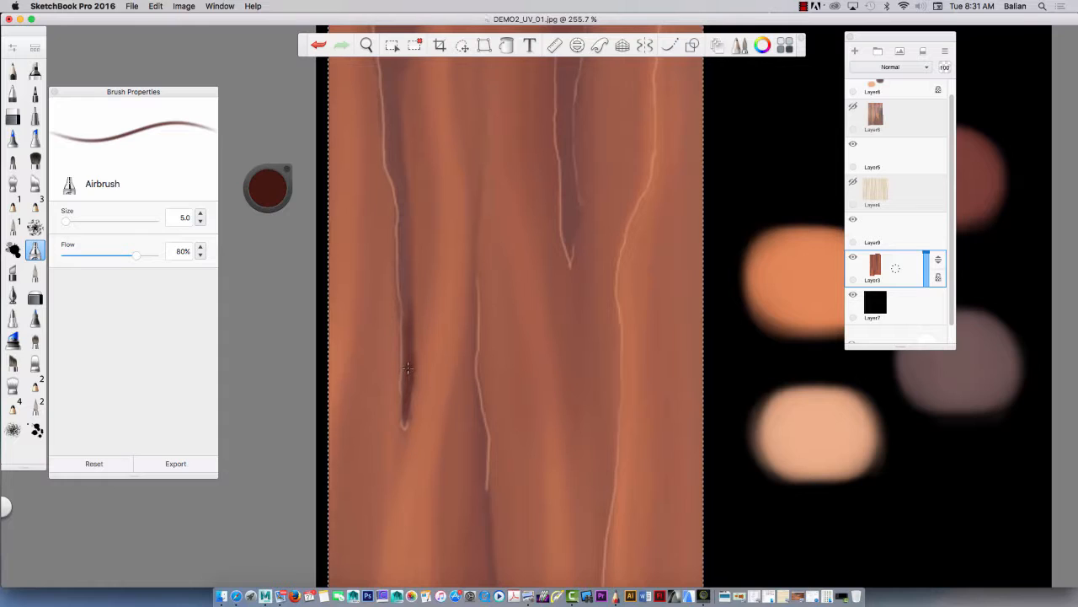
key(b)
mouse_move(407, 361)
mouse_down()
mouse_move(406, 417)
mouse_move(407, 279)
mouse_up()
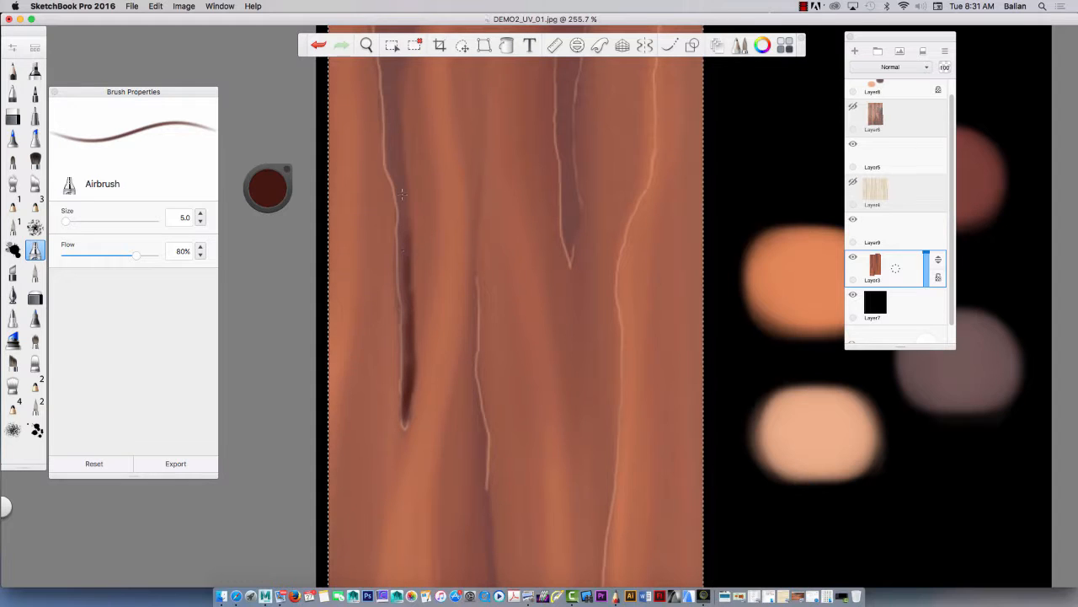
mouse_move(402, 195)
mouse_down()
mouse_move(408, 239)
mouse_move(398, 184)
mouse_move(383, 264)
mouse_up()
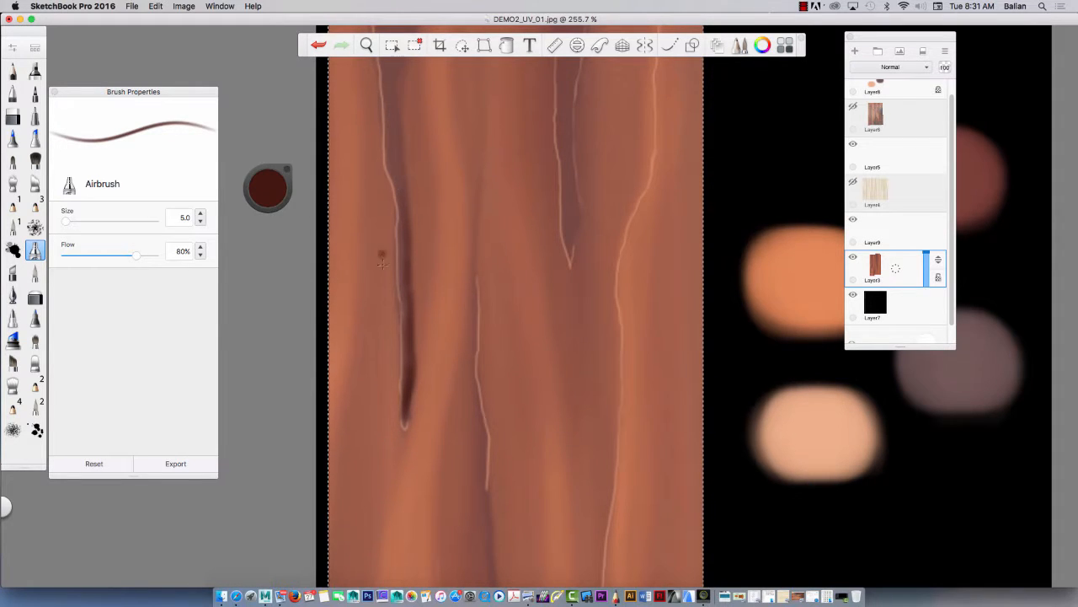
- Airbrush a small dark brown oval knot hole below and left of the leftmost crack's tip
key(space)
drag(421, 294, 340, 246)
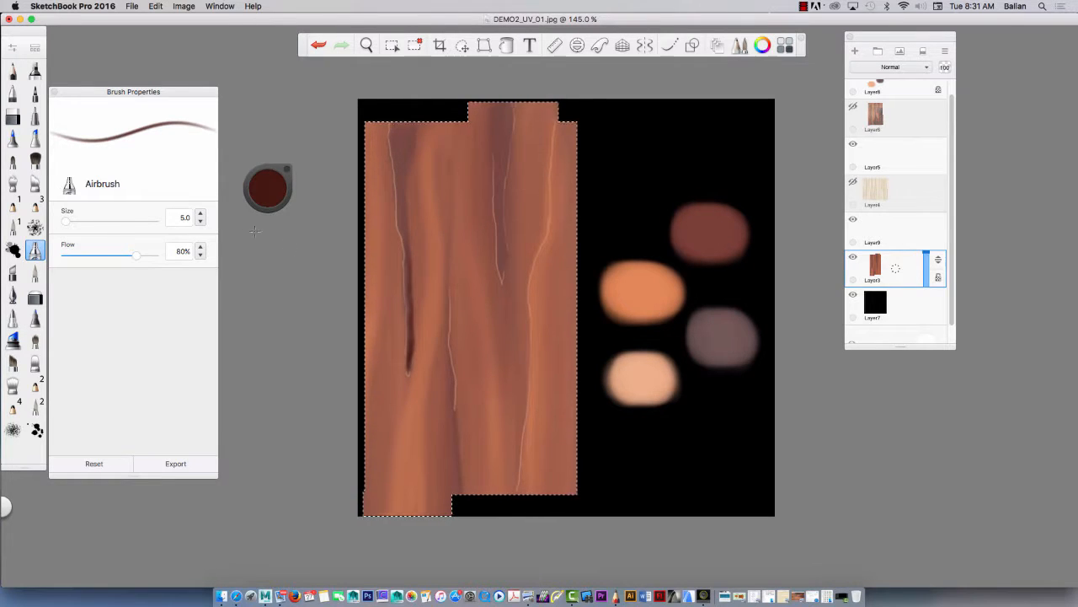
click(394, 391)
key(super+z)
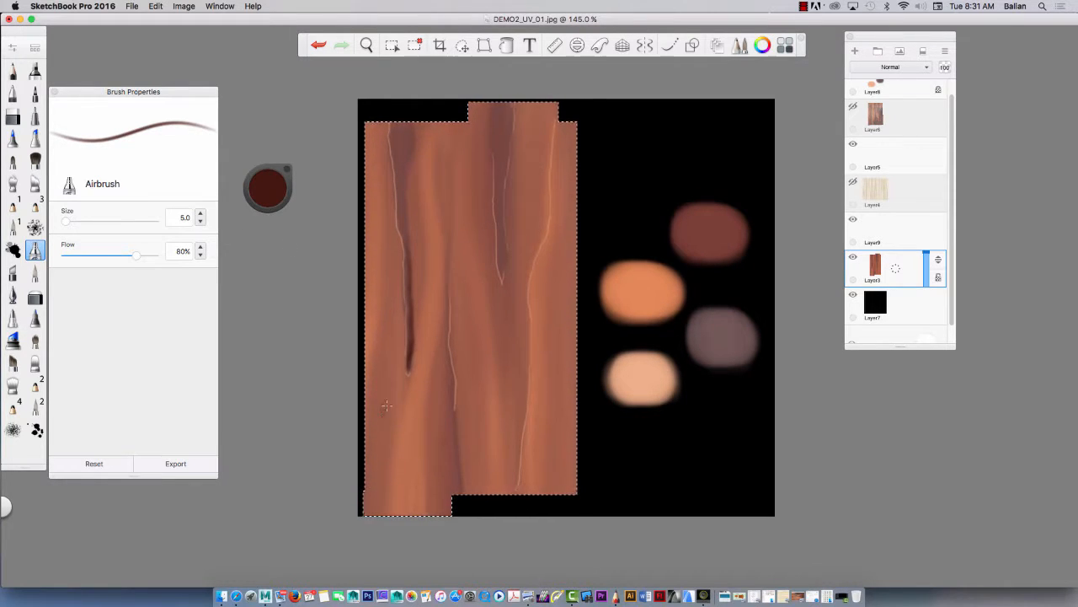
drag(382, 408, 384, 404)
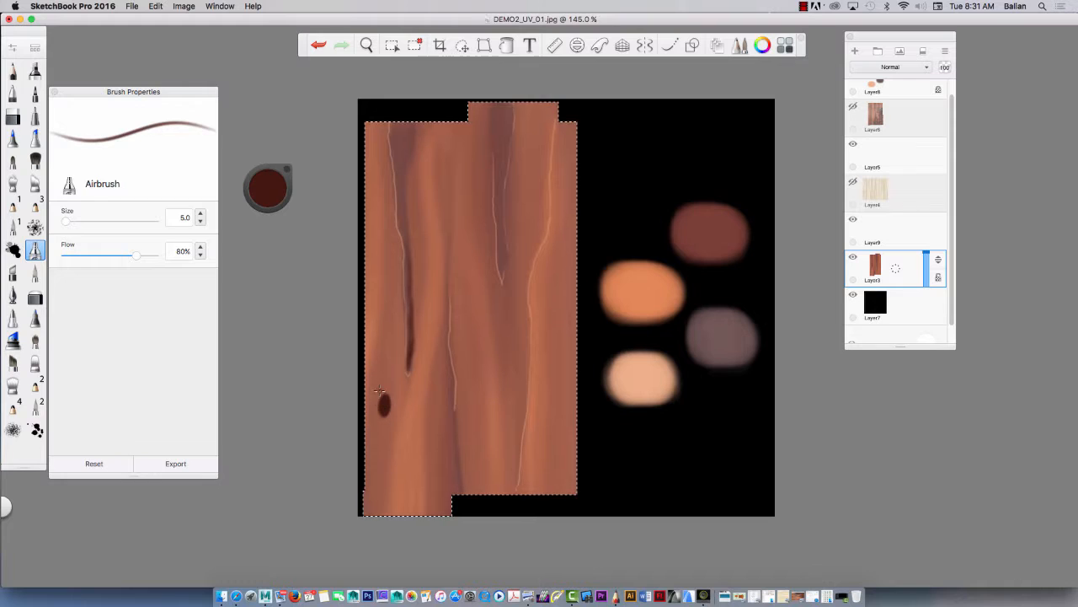
- Outline the knot hole with a pale pink highlight using the Pencil at size 0.9
click(275, 197)
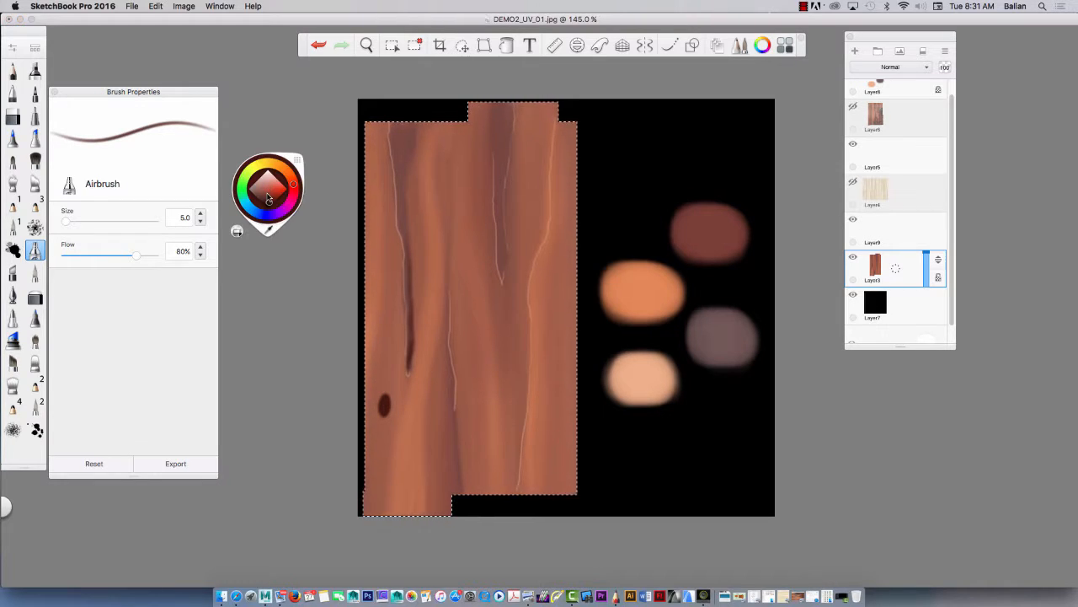
click(261, 187)
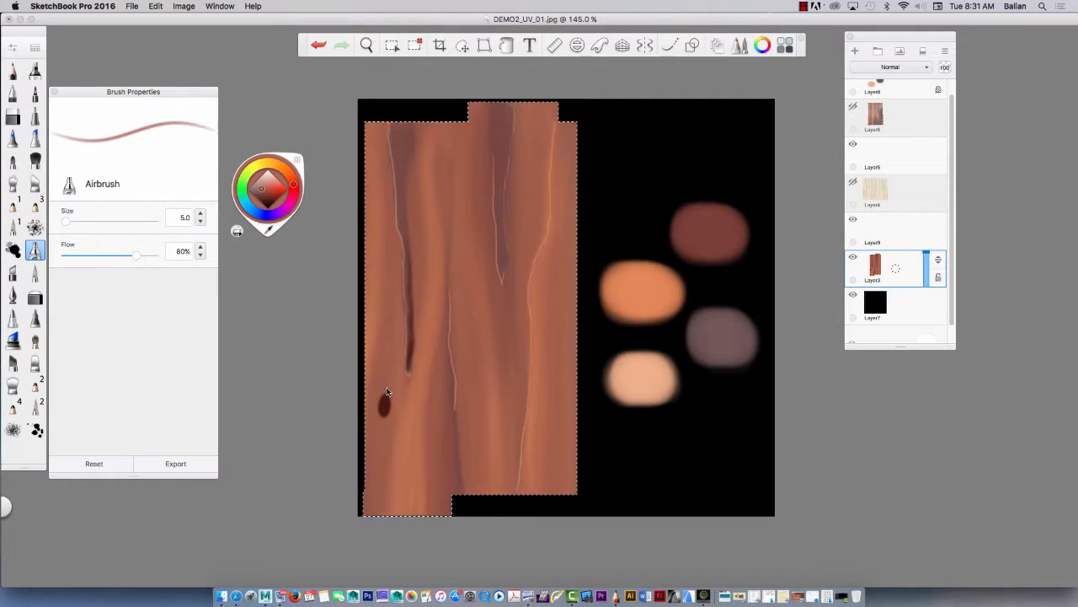
key(space)
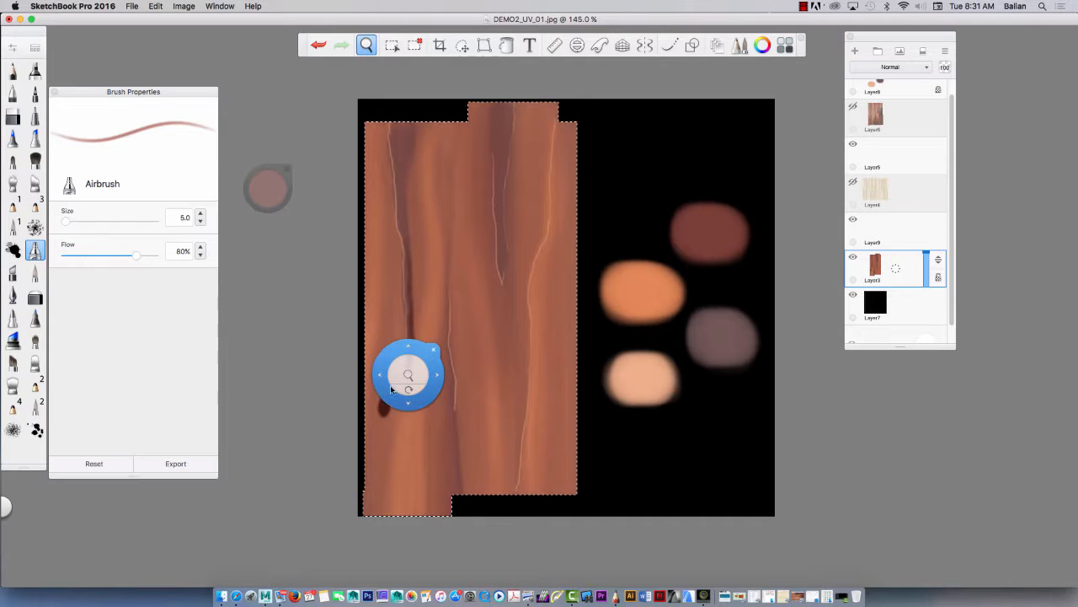
drag(411, 369, 414, 342)
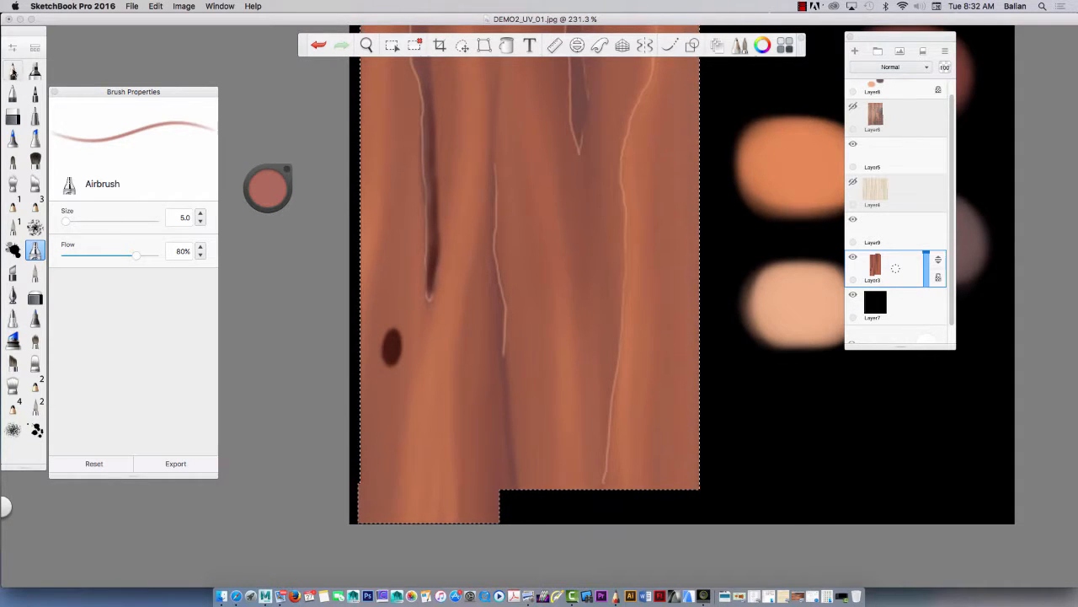
click(12, 70)
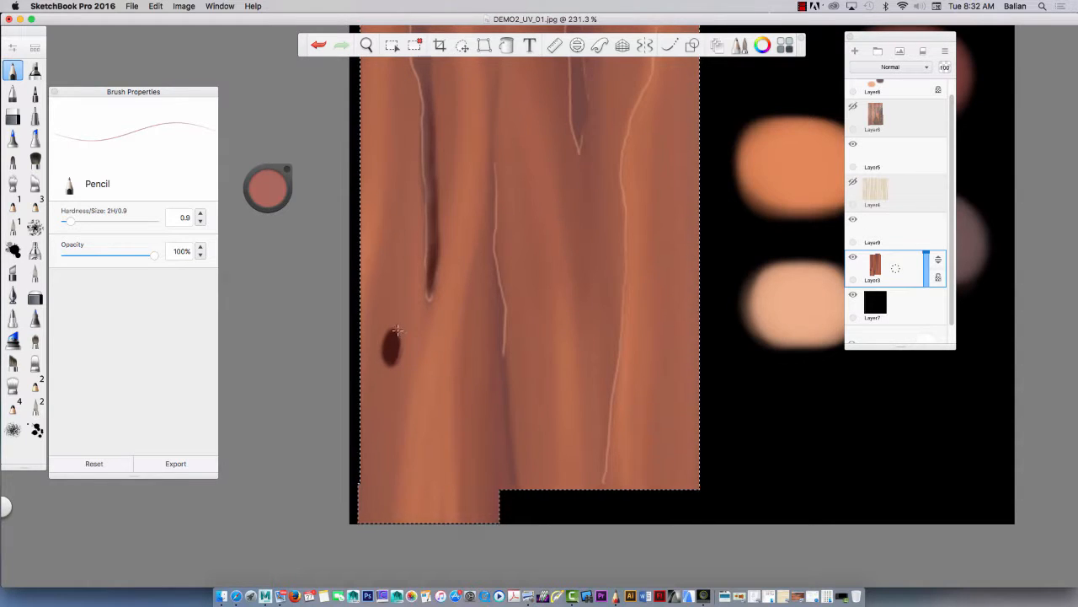
click(271, 189)
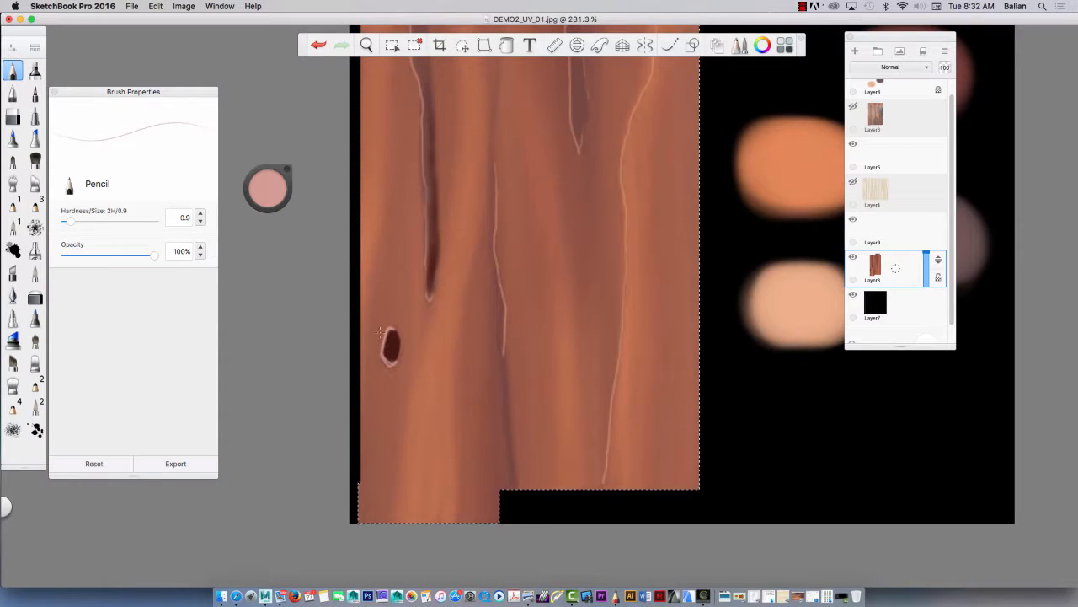
- Thicken the inner left rim of the knot hole with a muted pinkish-brown pencil line
click(267, 188)
click(261, 191)
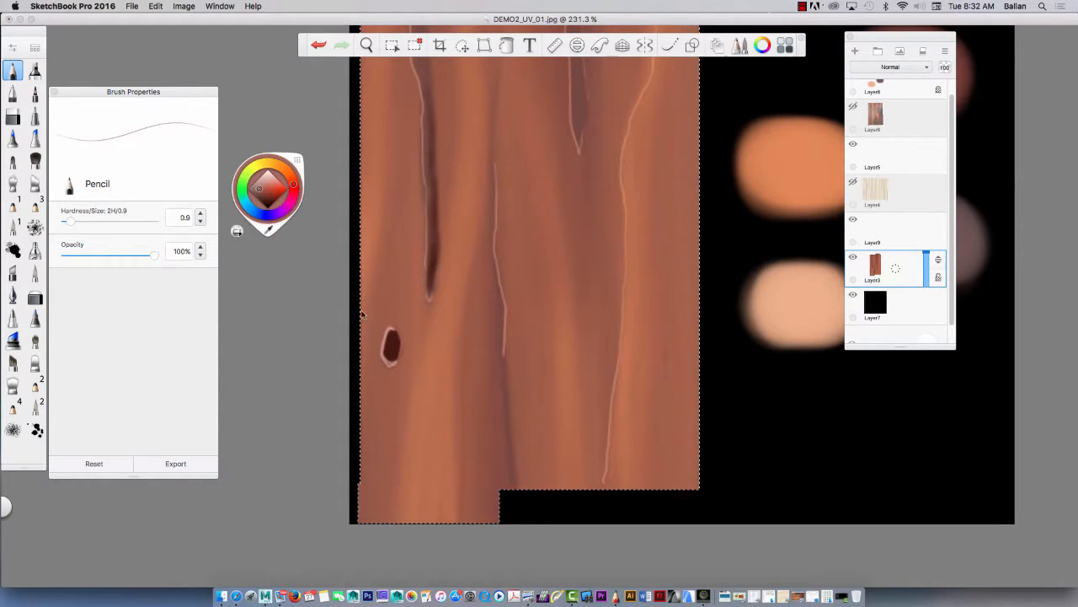
mouse_move(387, 339)
mouse_down()
mouse_move(385, 355)
mouse_move(391, 330)
mouse_move(388, 356)
mouse_move(383, 348)
mouse_up()
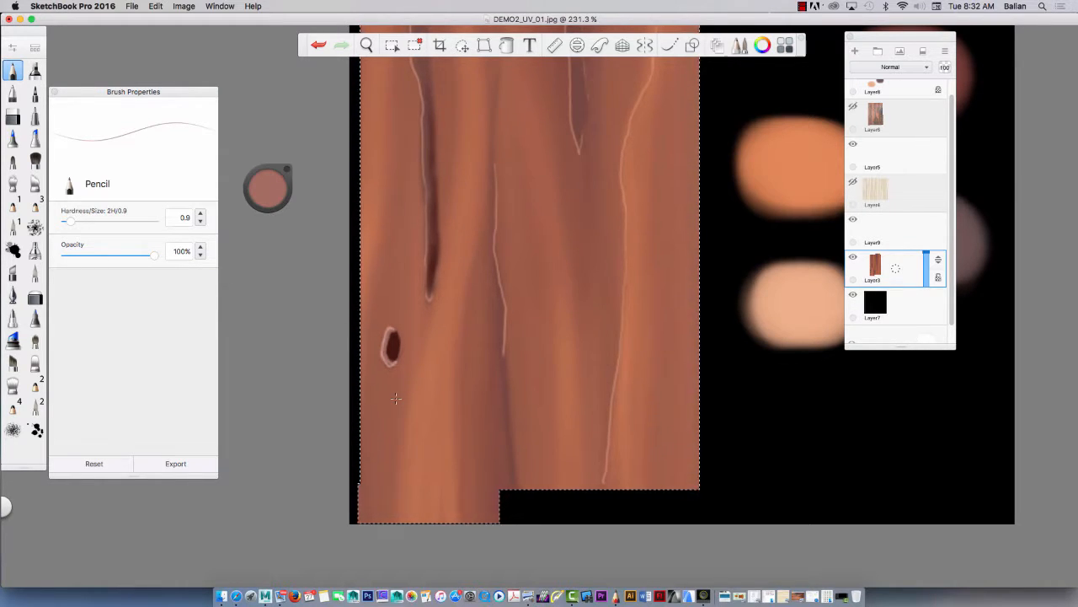
- Define the outer edge of the knot's highlighted rim with dark red and deeper brownish-red pencil lines
alt+click(435, 258)
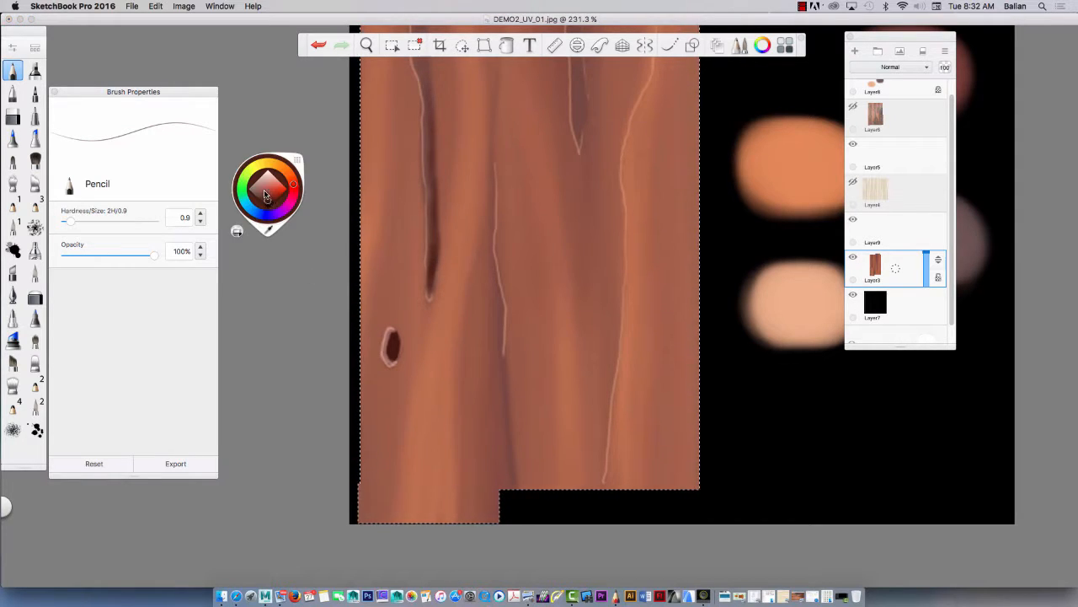
key(space)
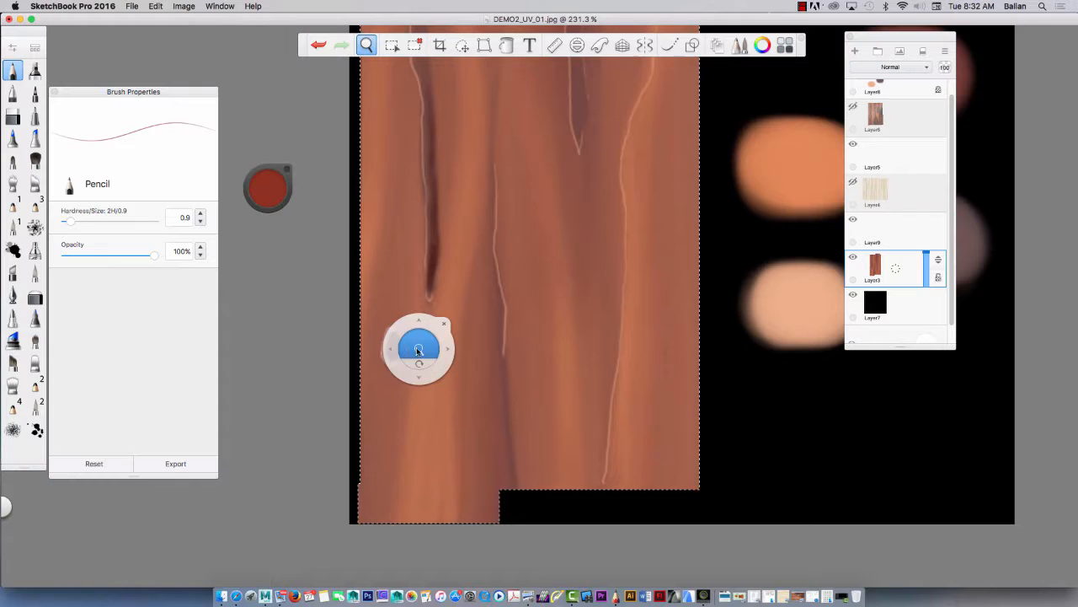
drag(416, 347, 439, 365)
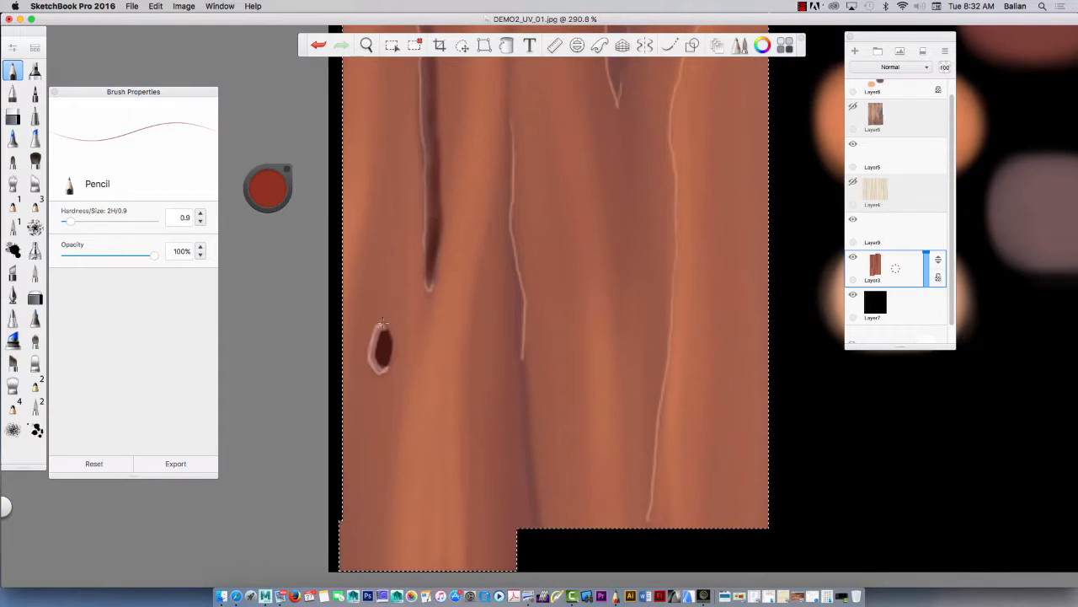
mouse_move(372, 335)
mouse_down()
mouse_move(372, 367)
mouse_move(387, 371)
mouse_up()
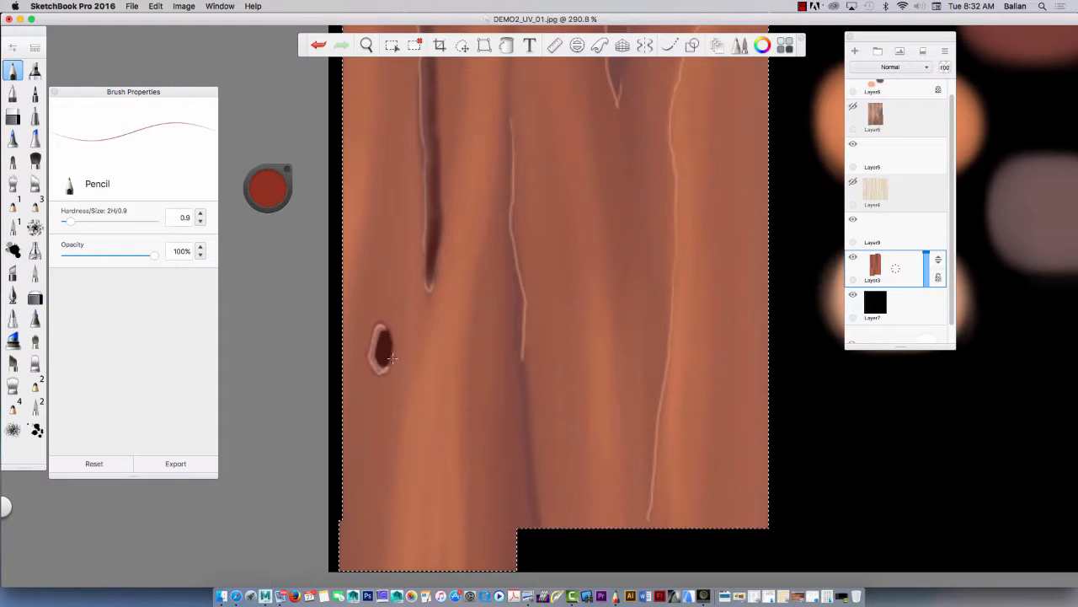
click(268, 187)
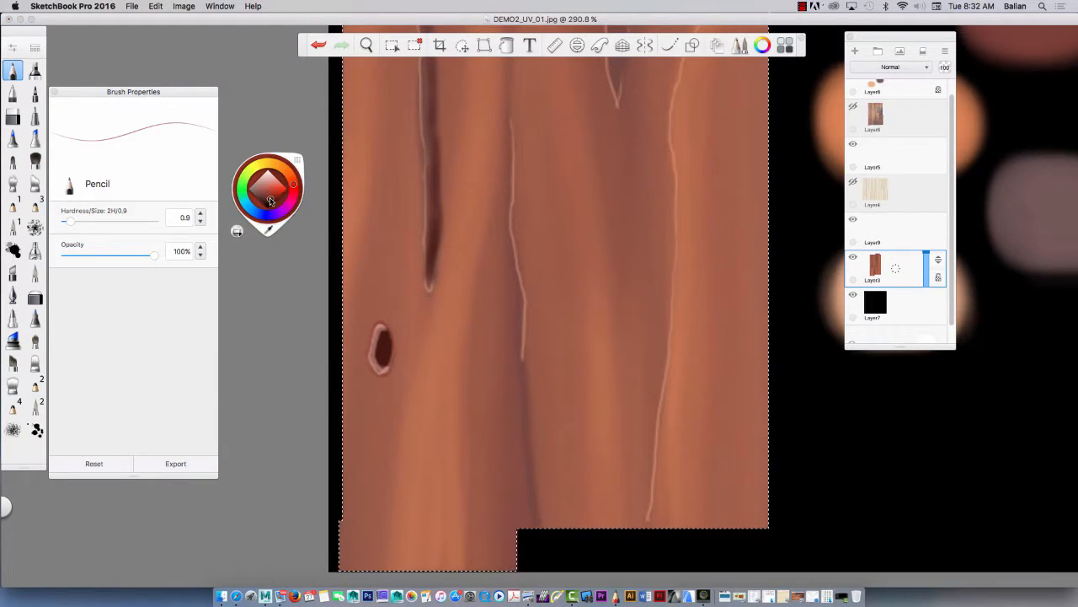
mouse_move(382, 321)
mouse_down()
mouse_move(367, 358)
mouse_move(384, 377)
mouse_move(383, 321)
mouse_up()
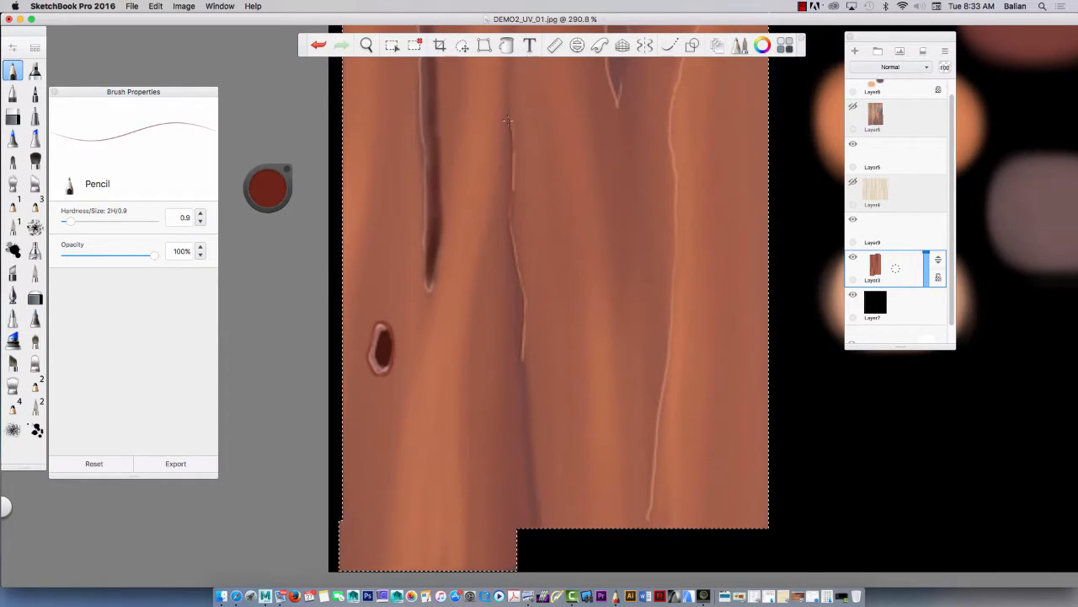
- Save a copy of the painted texture as the TIFF file DEmo_002FB_UV_002 in the UV_Unwrap folder
key(space)
drag(469, 354, 571, 429)
drag(494, 431, 493, 457)
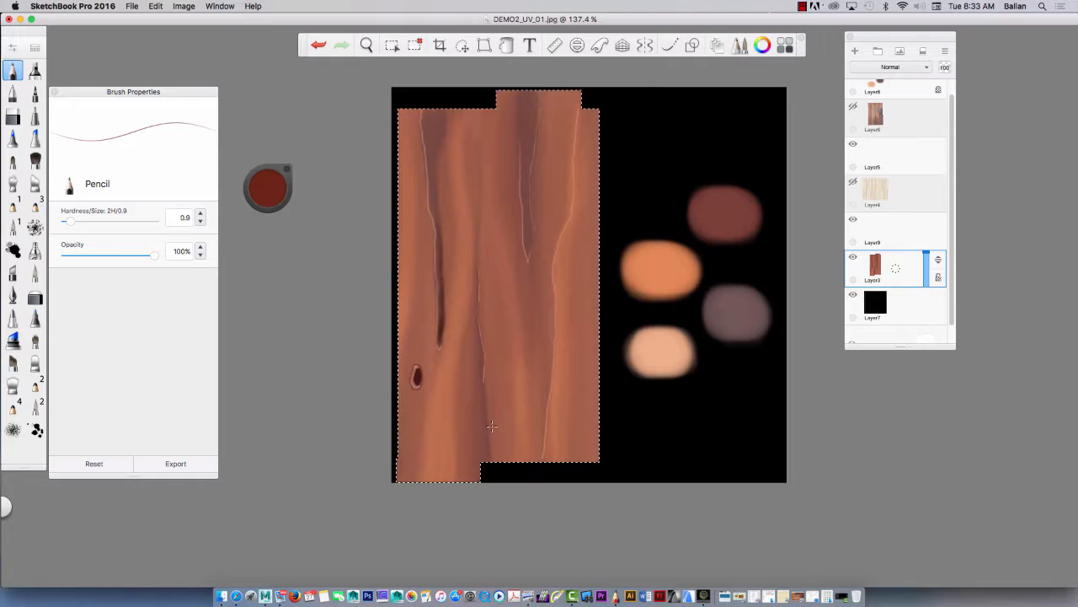
click(131, 8)
click(134, 102)
click(131, 7)
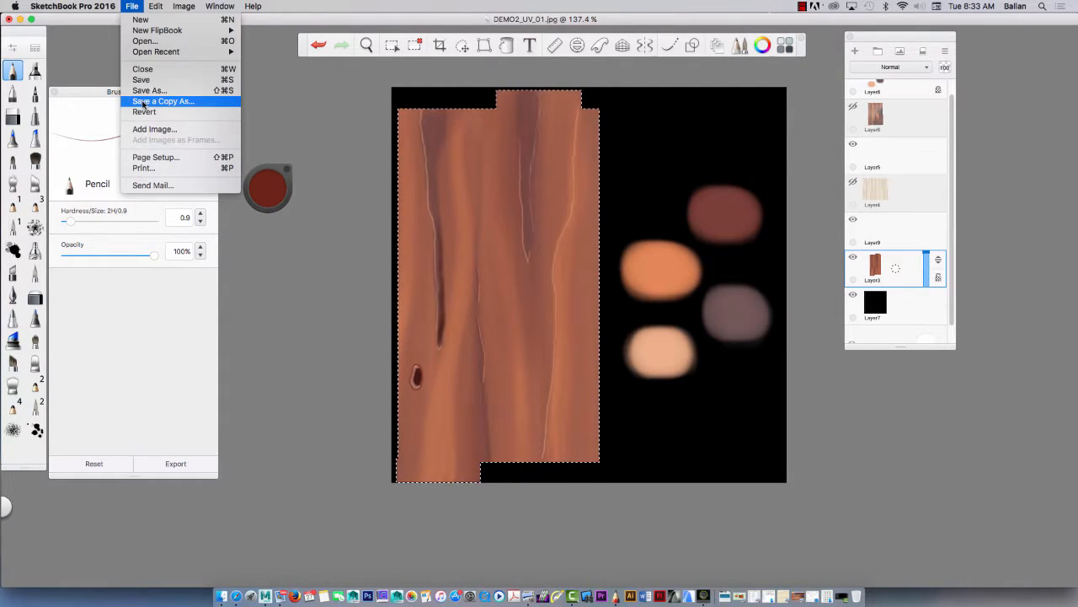
click(143, 102)
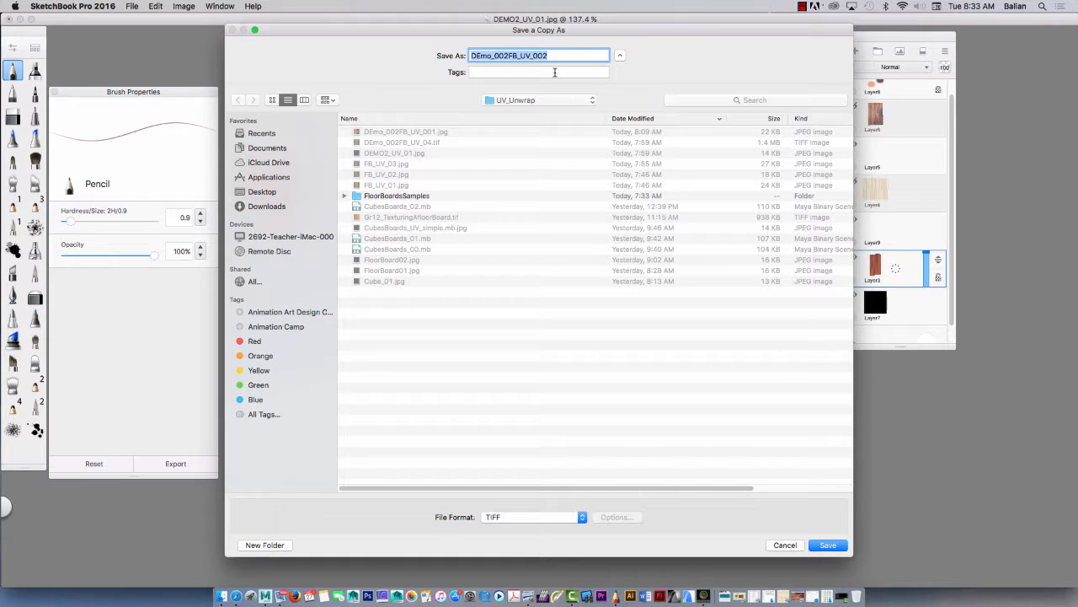
key(Return)
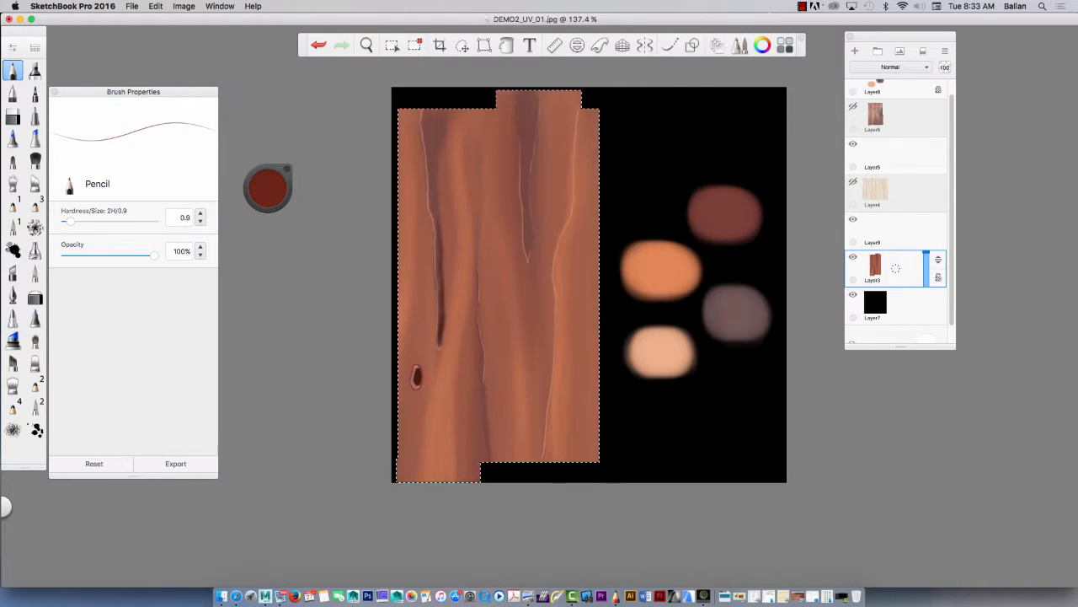
- Hide Layer3 and make the empty Layer9 active for painting with the Paintbrush in a darker red
click(896, 226)
click(854, 256)
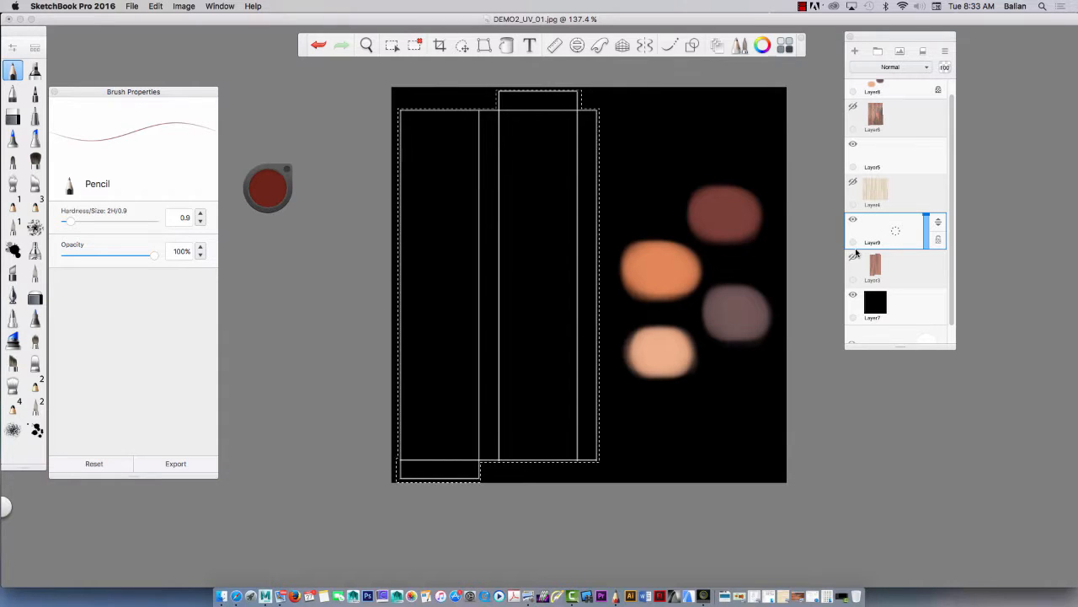
click(35, 273)
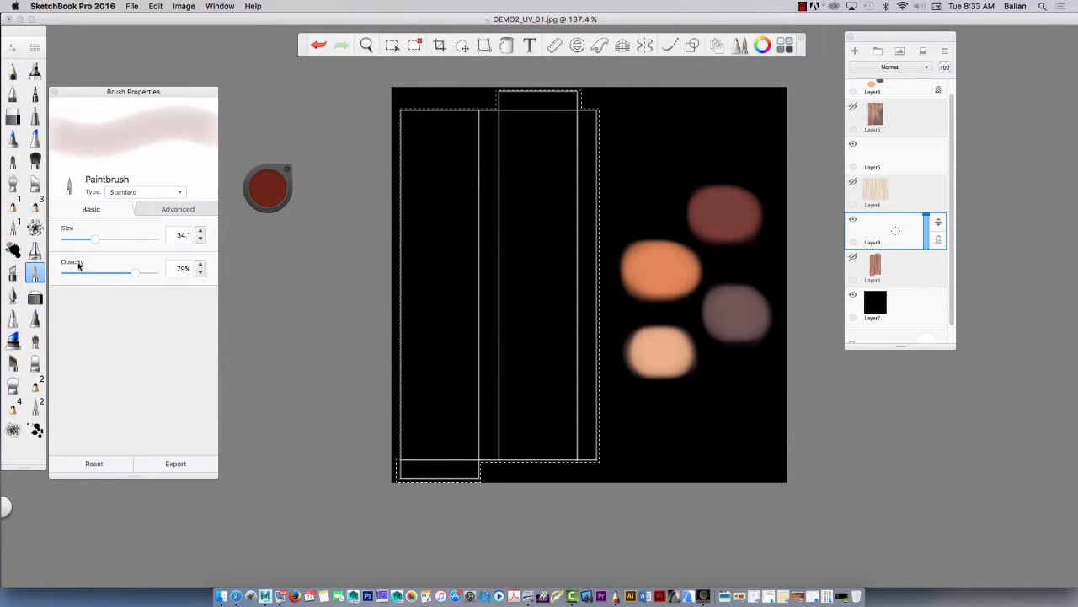
click(268, 192)
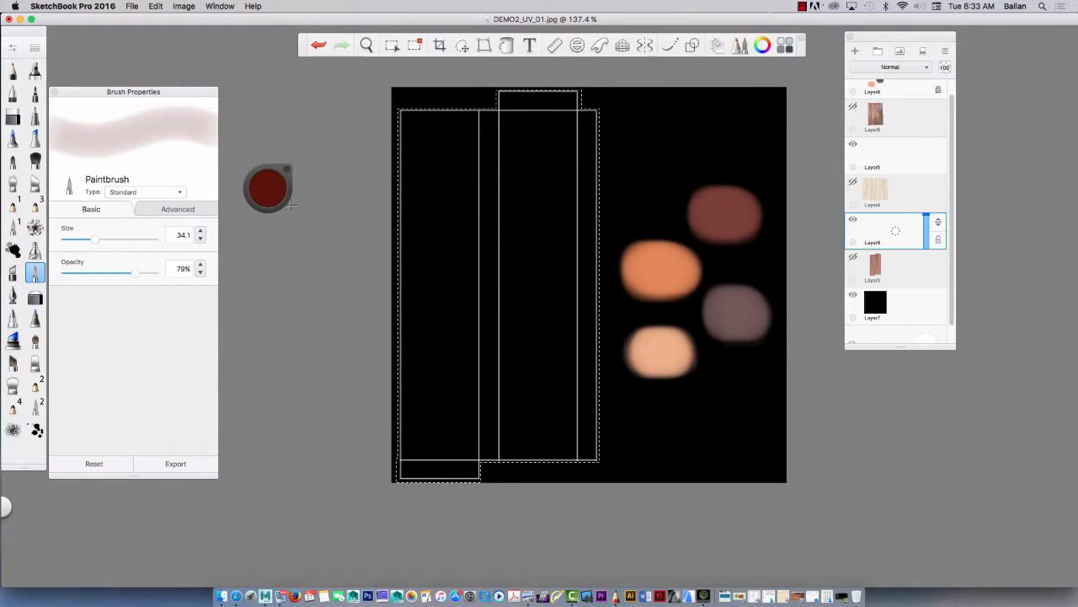
- Cover the selected plank area with vertical dark red Paintbrush strokes, starting at size 29.1 and enlarging to 54.1 at 88% opacity
key(bracketright)
key(bracketright)
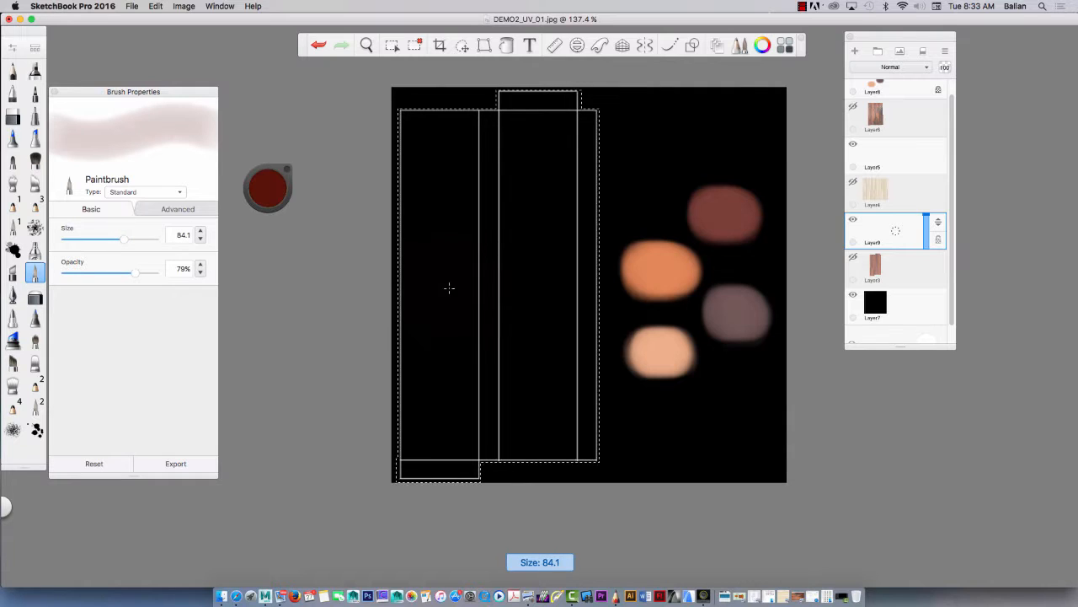
key(bracketright)
key(bracketright)
key(bracketleft)
key(bracketleft)
key(bracketleft)
key(bracketleft)
key(bracketleft)
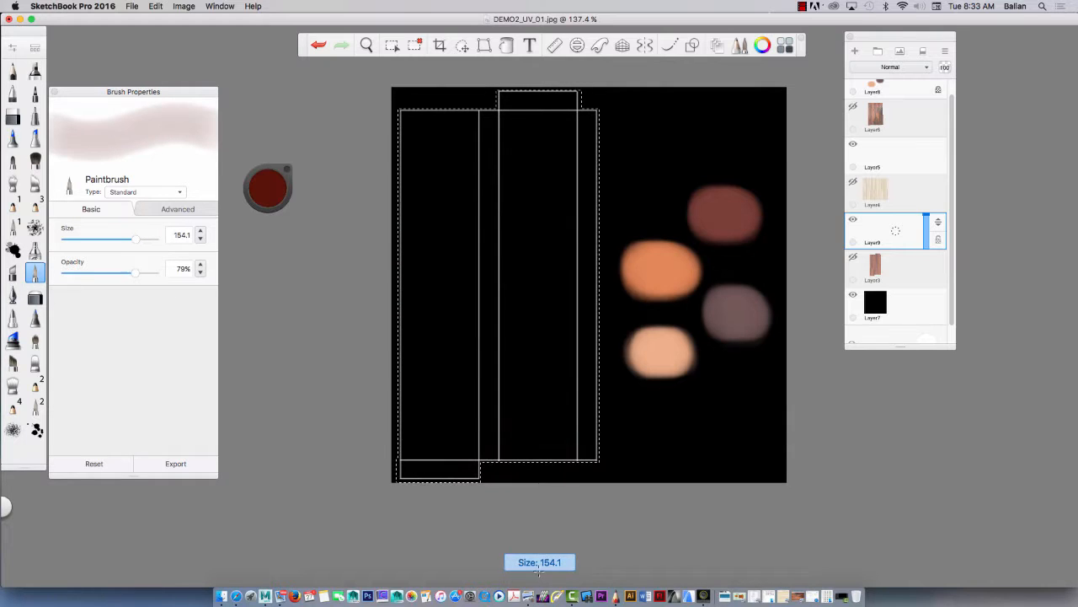
key(bracketleft)
key(bracketleft)
key(bracketleft)
key(bracketleft)
key(bracketleft)
key(bracketleft)
key(bracketleft)
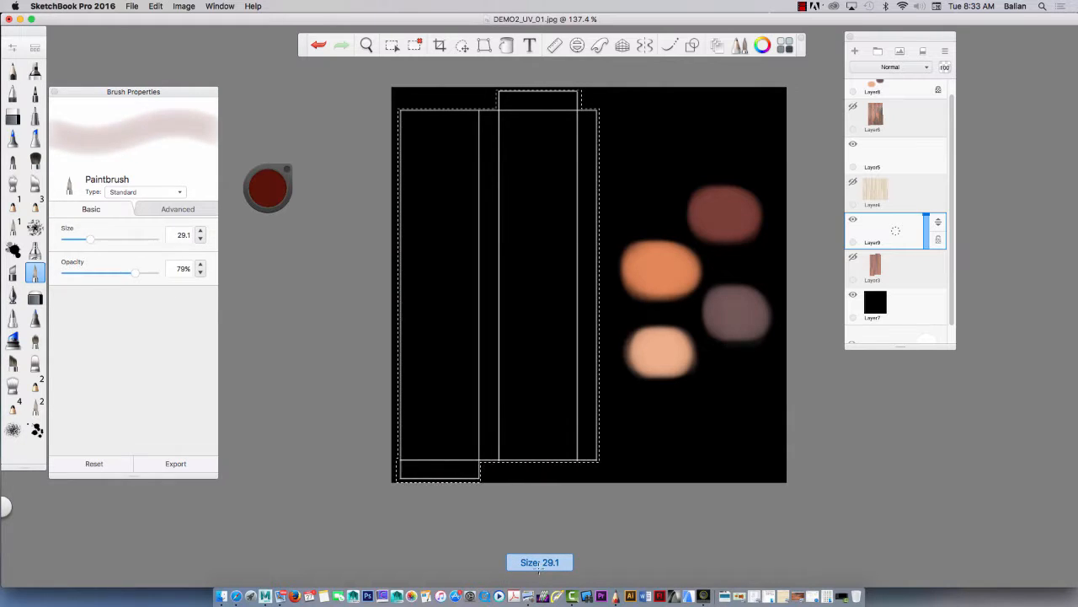
drag(577, 122, 563, 536)
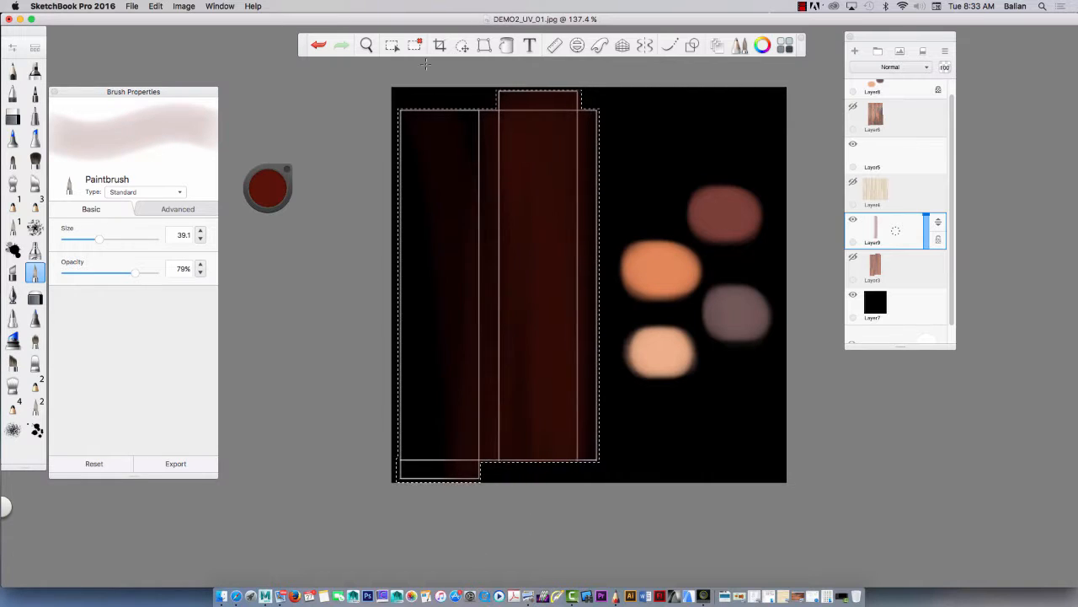
key(bracketright)
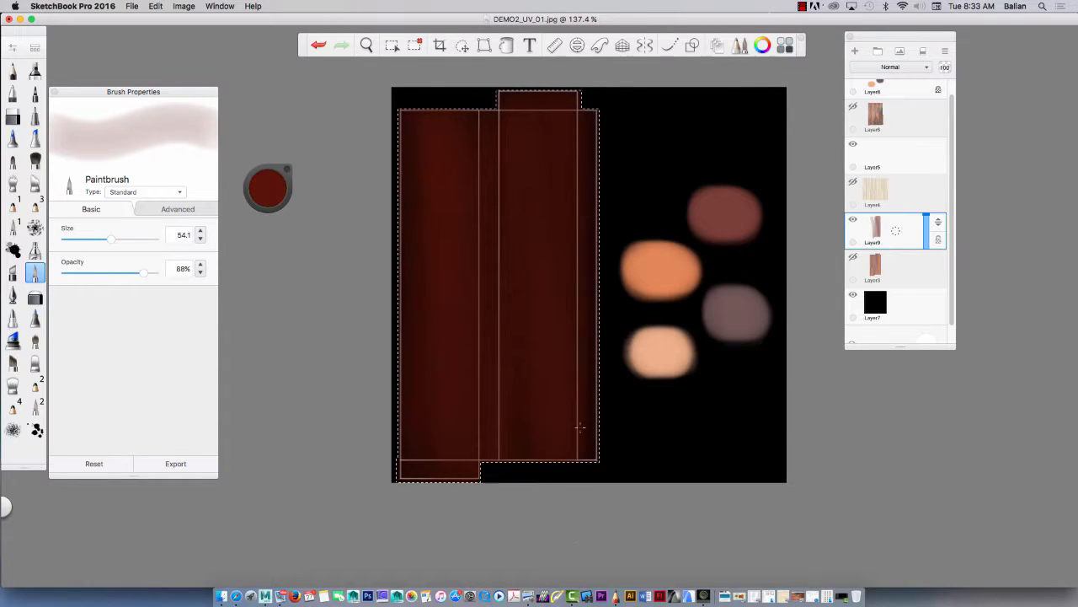
- Hide the black Layer7 and even out the light gaps in the planks with more vertical dark red strokes
click(852, 294)
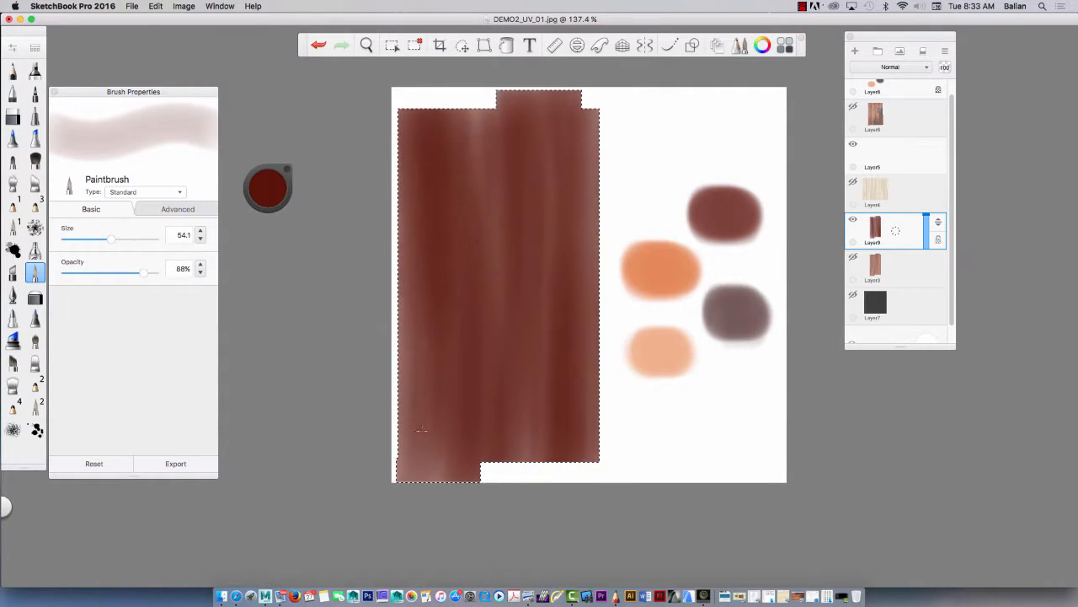
drag(512, 106, 528, 539)
drag(477, 118, 487, 549)
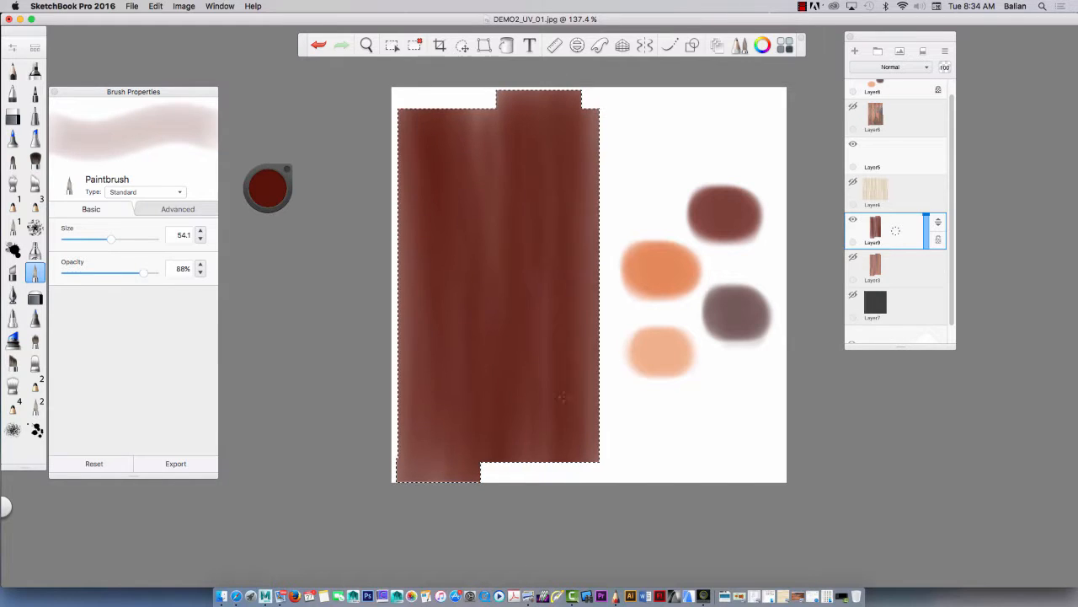
drag(531, 105, 542, 539)
drag(486, 126, 475, 562)
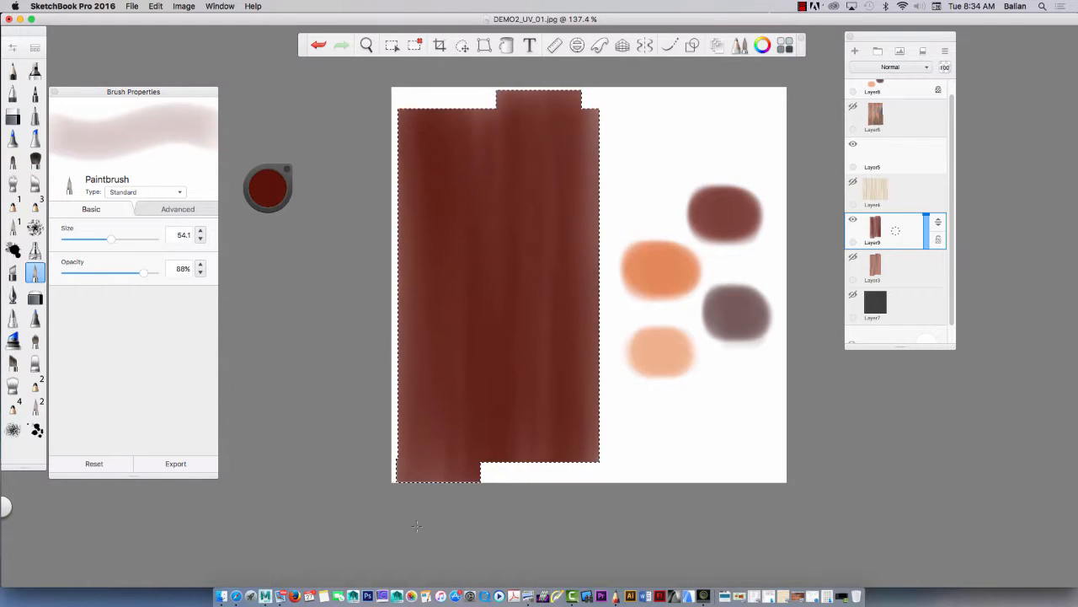
- Sample the orange swatch, deepen it to a saturated orange, and layer vertical streaks of it over the dark red planks
alt+click(691, 269)
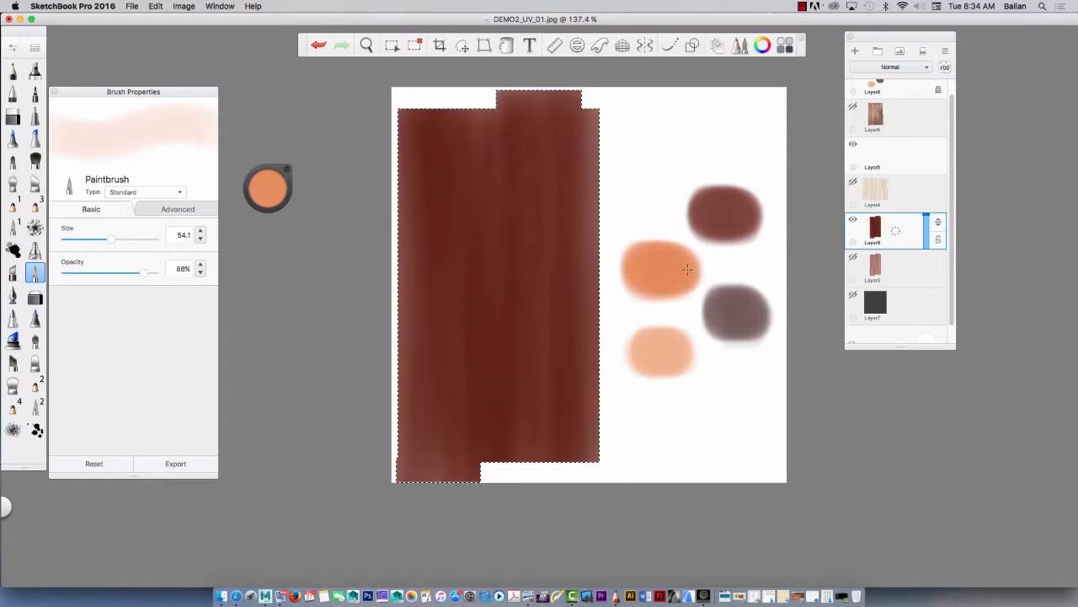
mouse_move(281, 192)
drag(274, 185, 276, 192)
drag(563, 91, 550, 498)
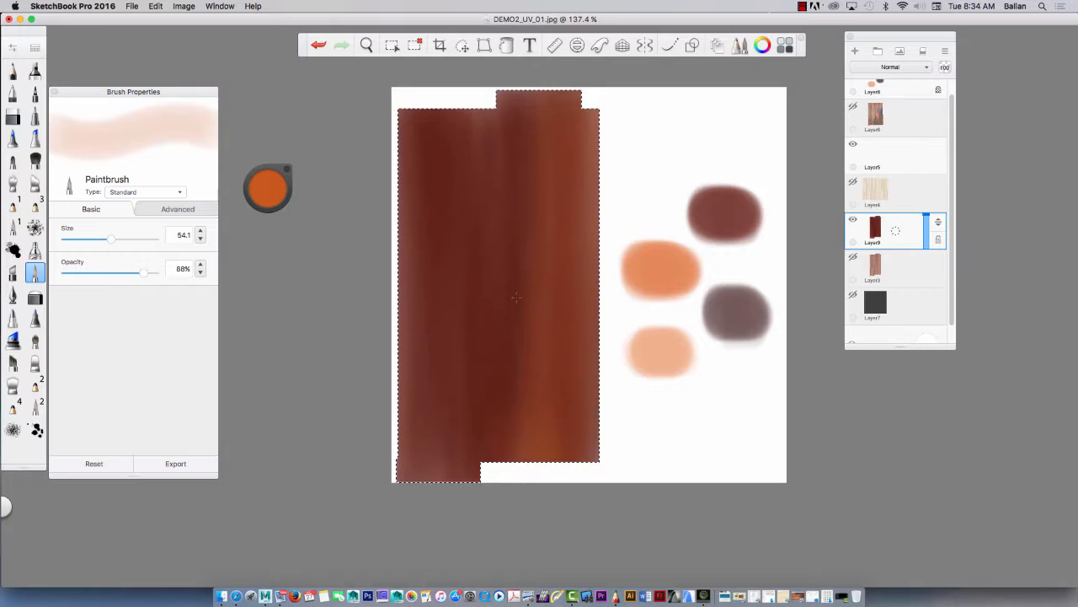
drag(497, 94, 490, 497)
drag(458, 93, 455, 539)
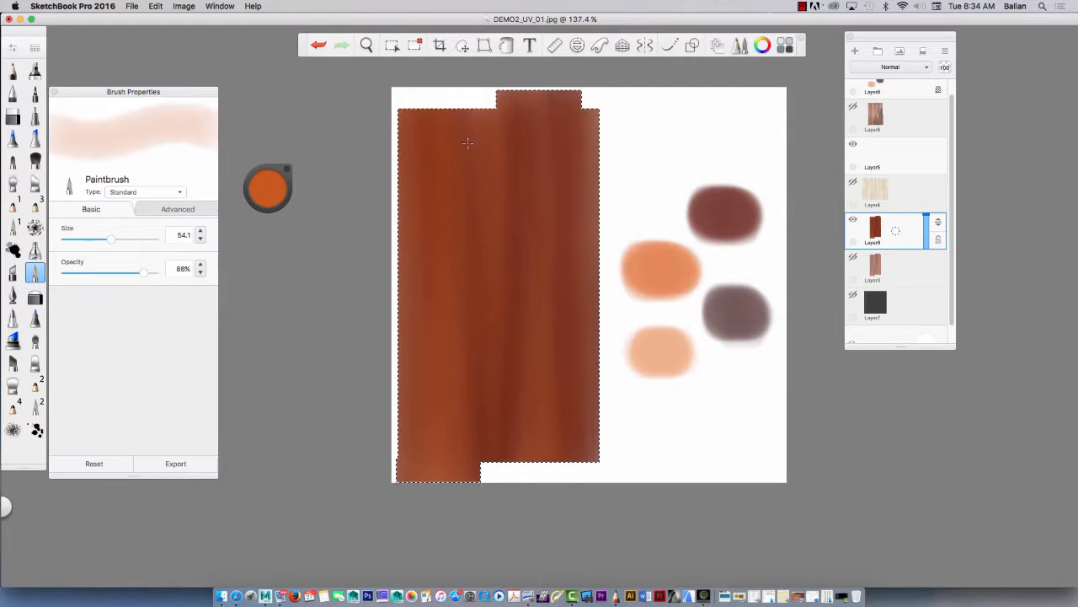
- Hide Layer9, add a new layer above it, and choose PaintBrush 2 at size 25.3 with 59% opacity
click(852, 220)
click(855, 51)
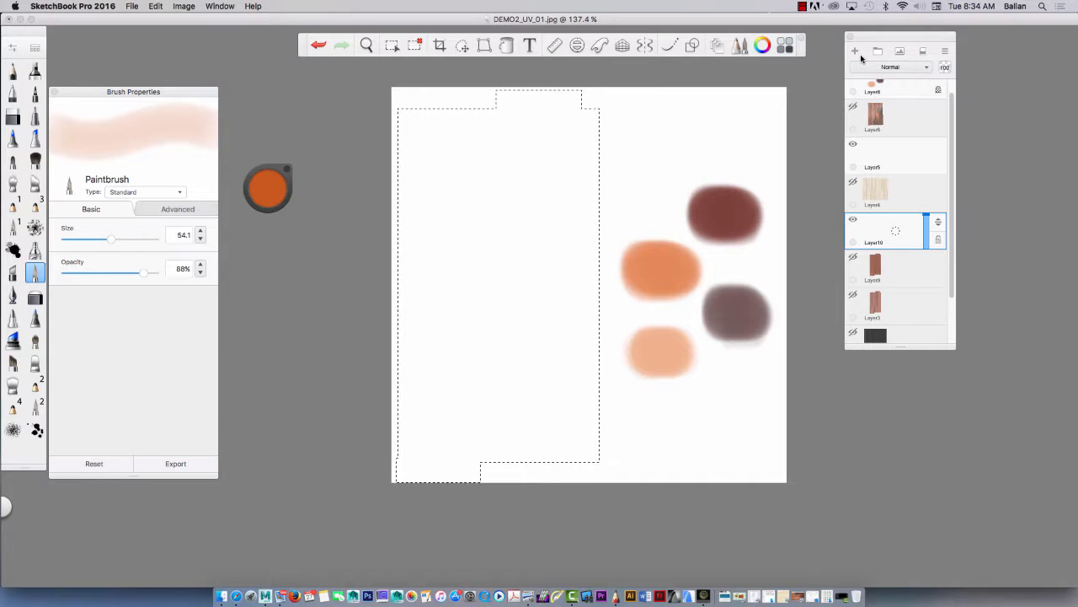
click(35, 160)
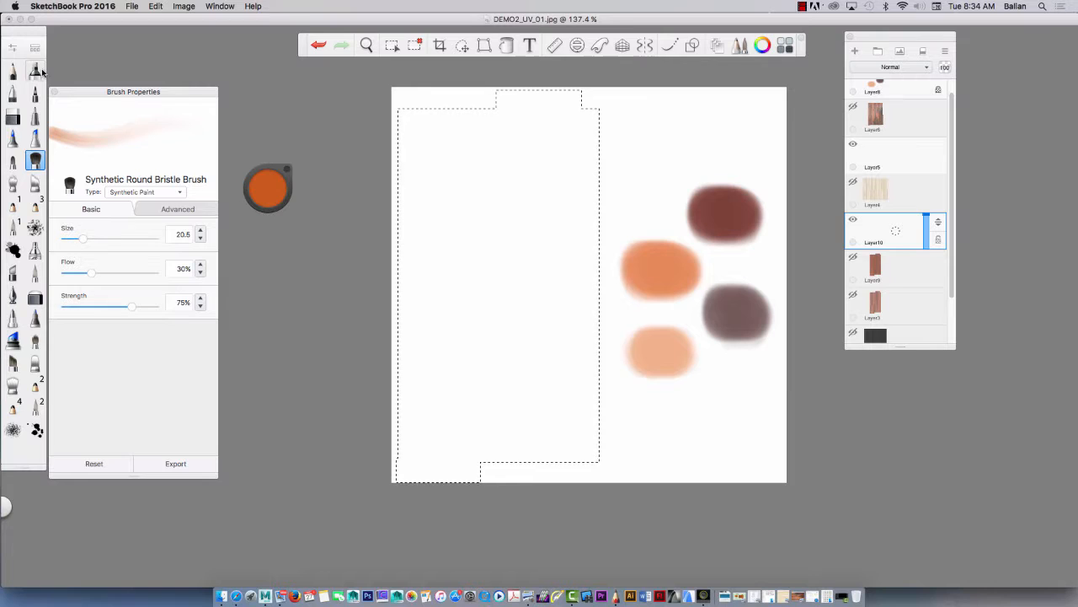
click(35, 407)
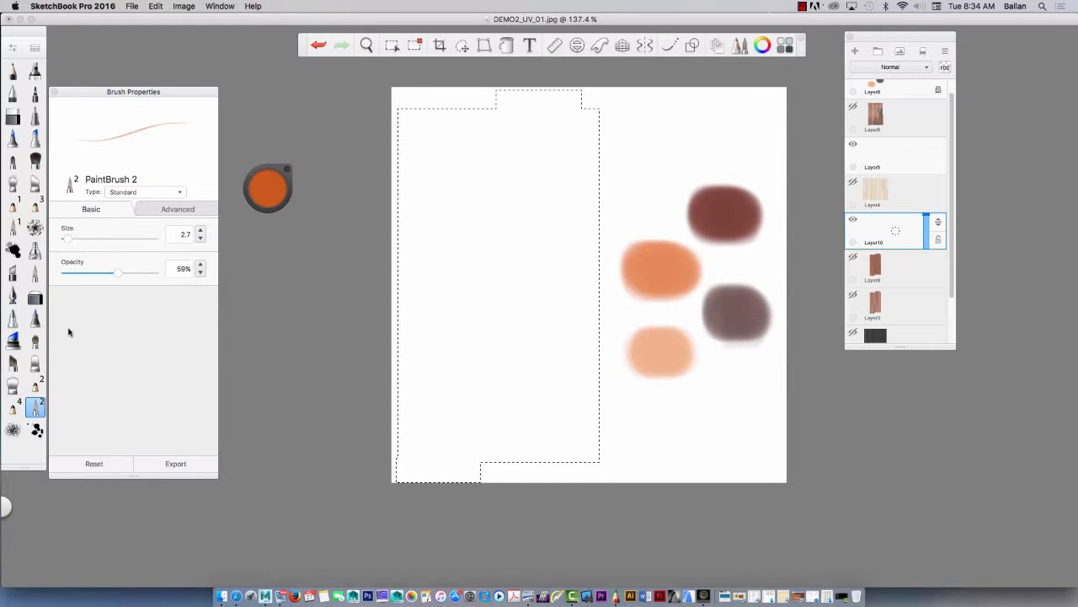
drag(68, 239, 105, 234)
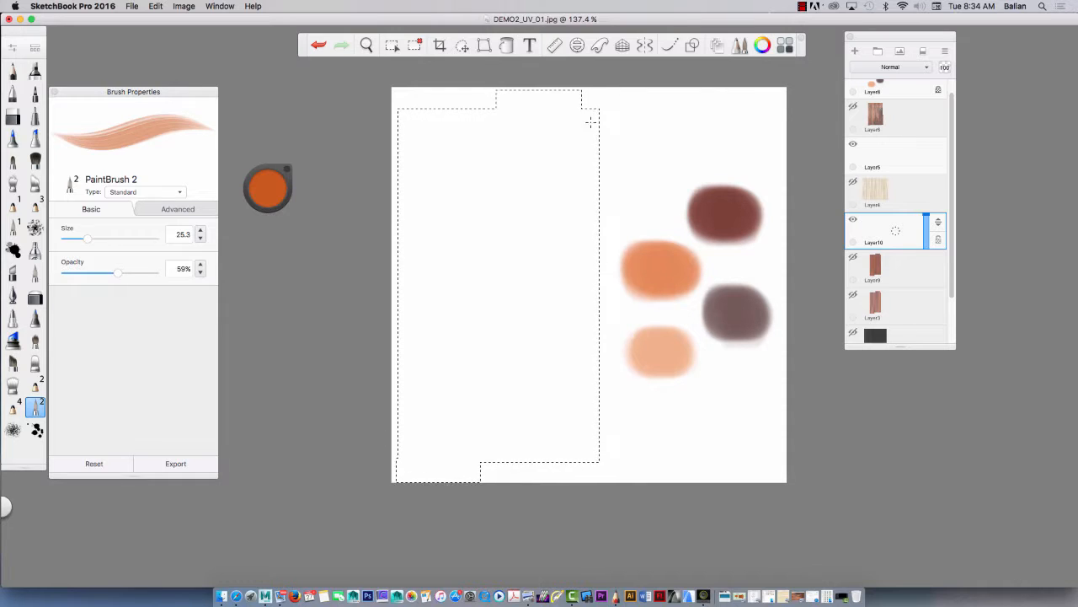
- Fill the plank selection with vertical saturated orange bristle strokes using PaintBrush 2 at size 40.3
key(])
key(])
key(])
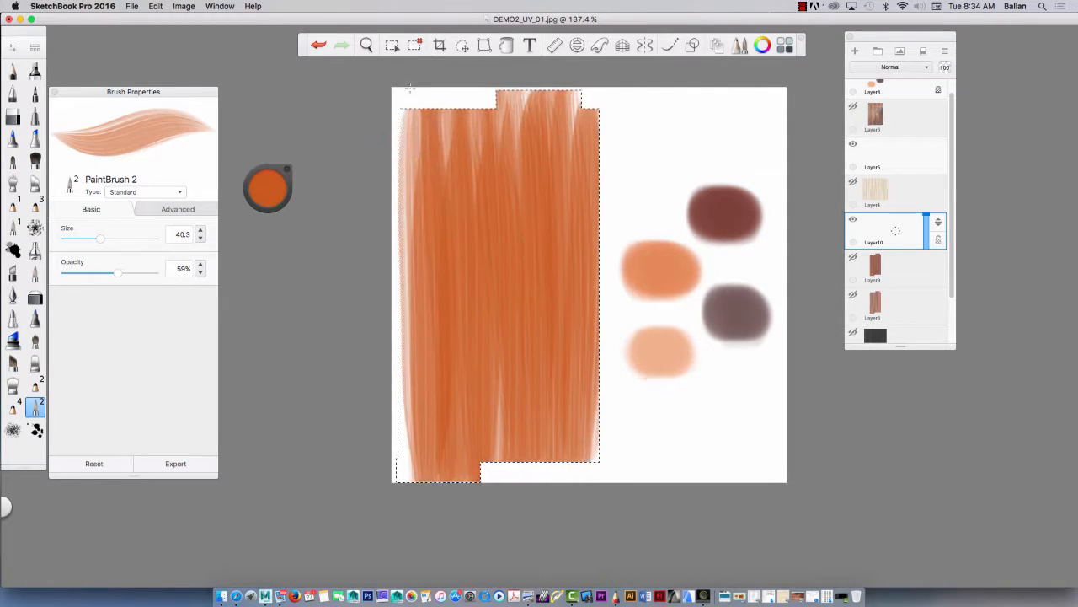
drag(406, 552, 414, 49)
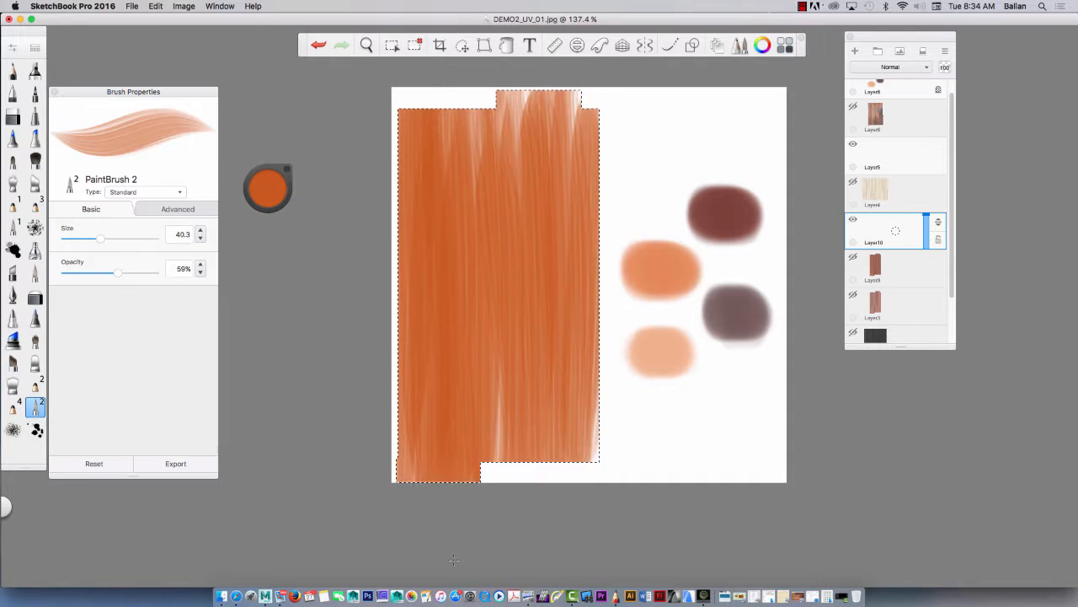
drag(480, 123, 500, 589)
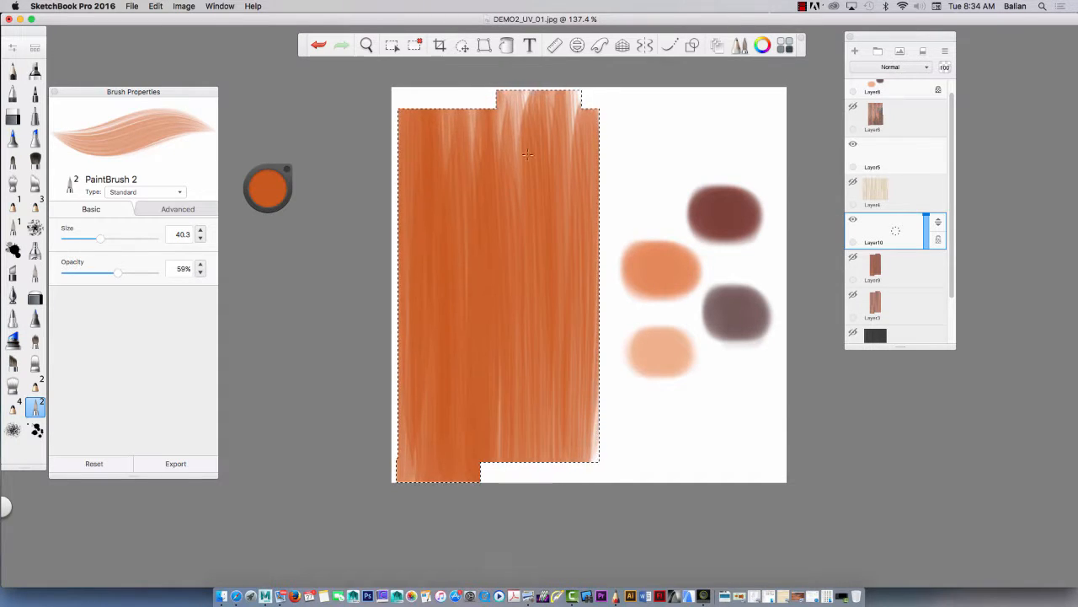
drag(525, 97, 529, 588)
drag(564, 97, 576, 589)
drag(505, 82, 484, 557)
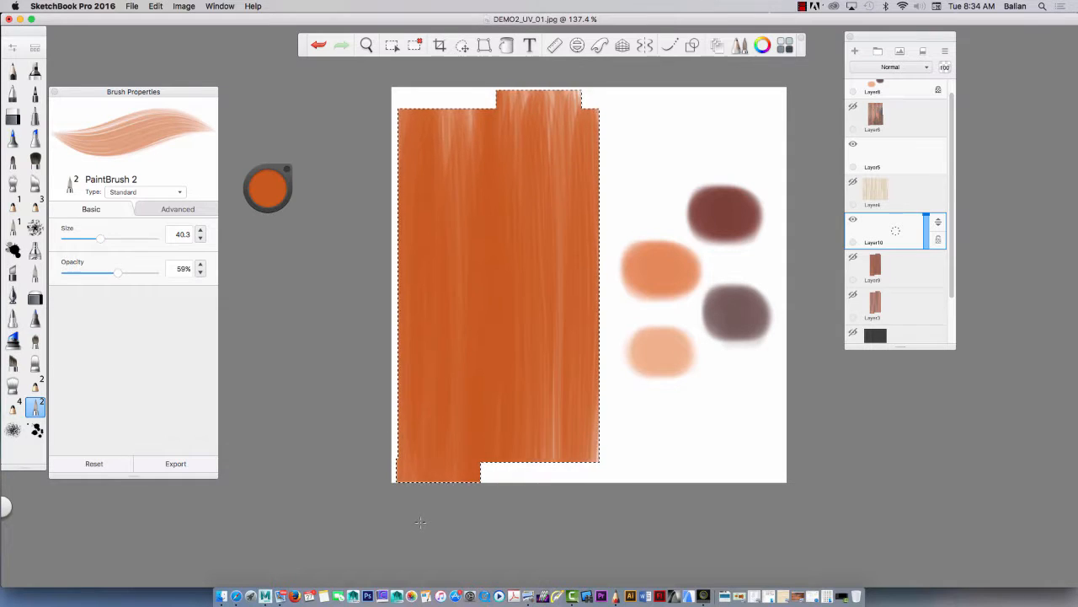
- Sample the dark red swatch and paint one broad vertical band down each of the two planks
alt+click(720, 212)
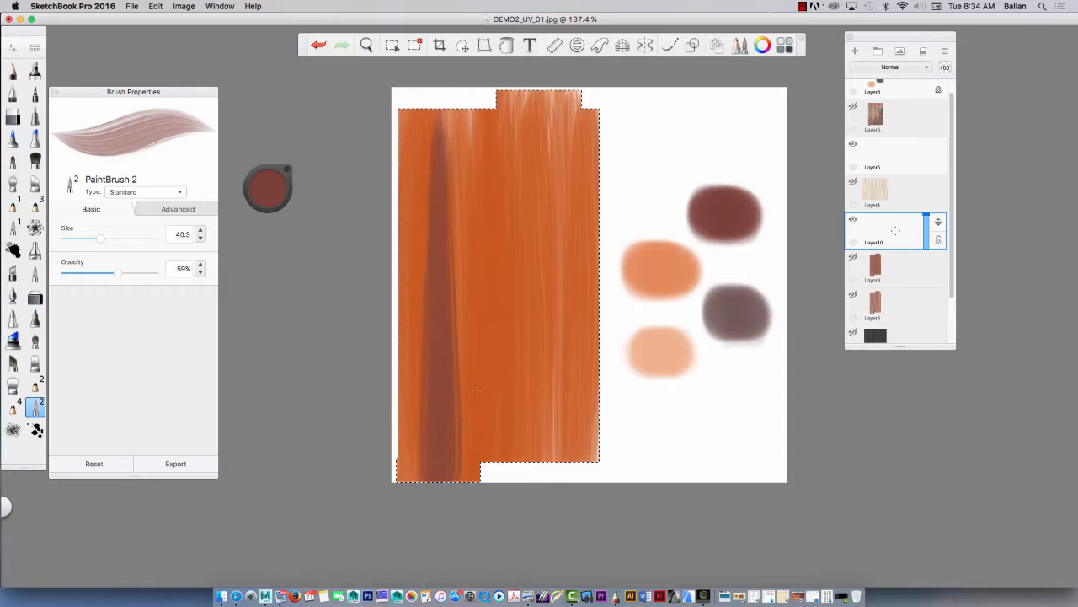
drag(524, 96, 544, 573)
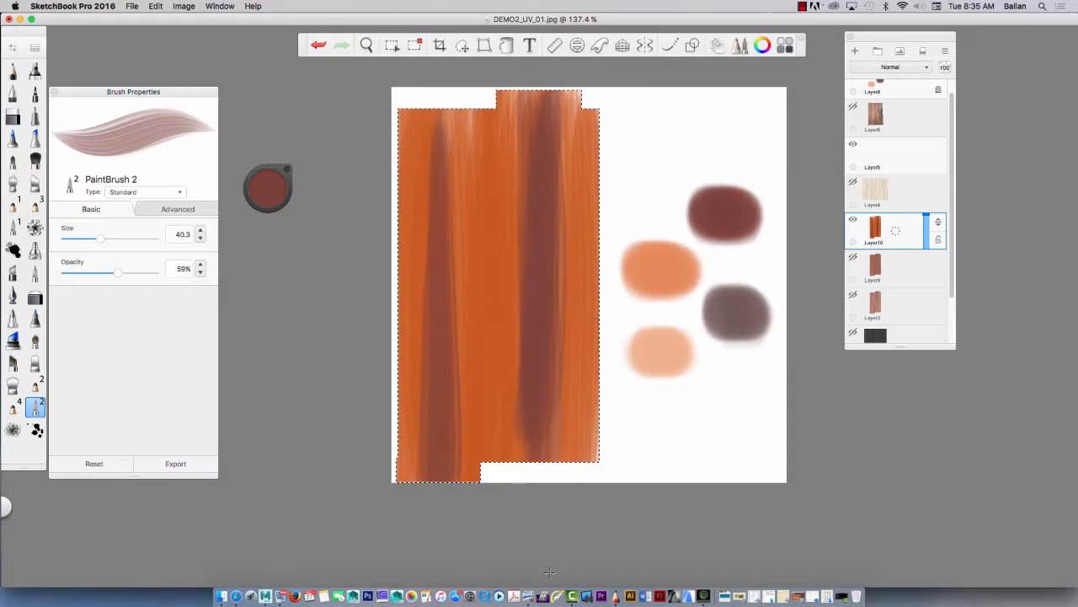
- Glaze the orange planks with translucent dark red vertical strokes at brush size 125.3 and 28% opacity
key(])
key(])
key(])
key(])
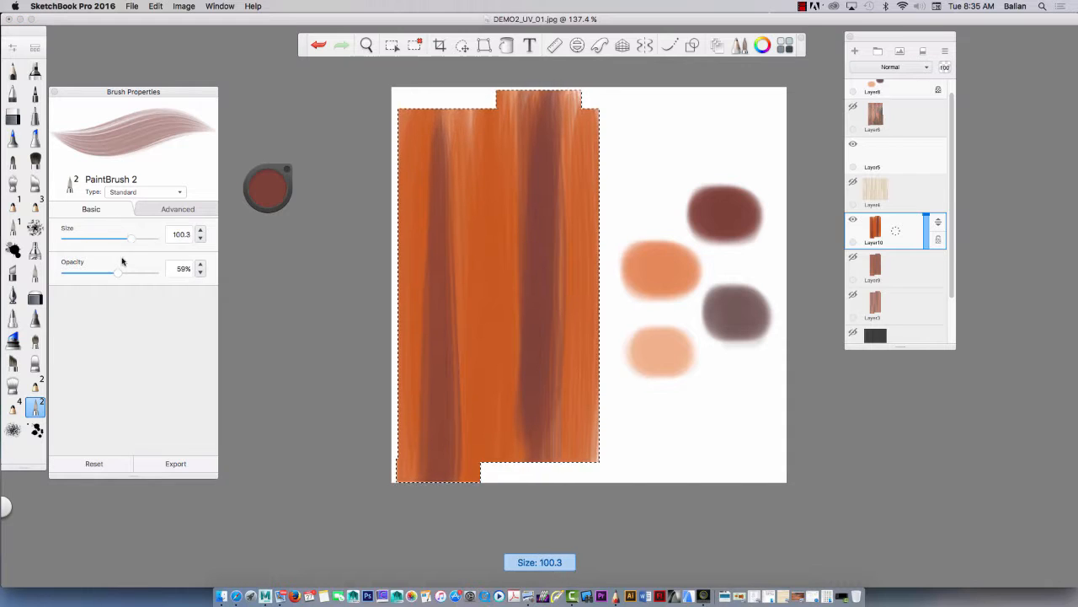
drag(120, 273, 88, 274)
drag(498, 94, 488, 488)
drag(477, 109, 464, 524)
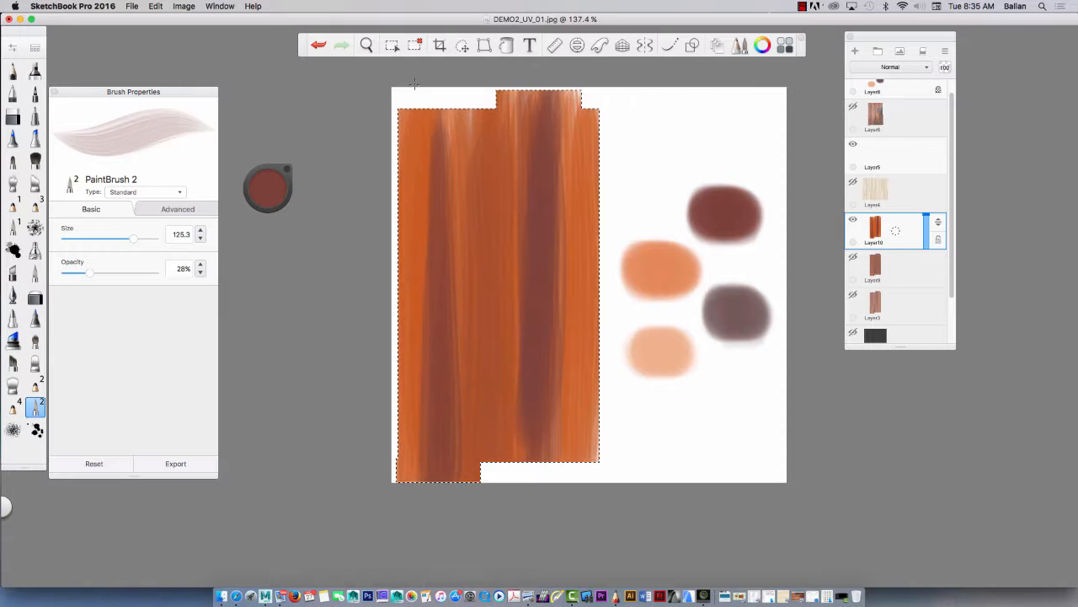
drag(414, 93, 411, 527)
drag(587, 110, 581, 497)
drag(490, 93, 484, 505)
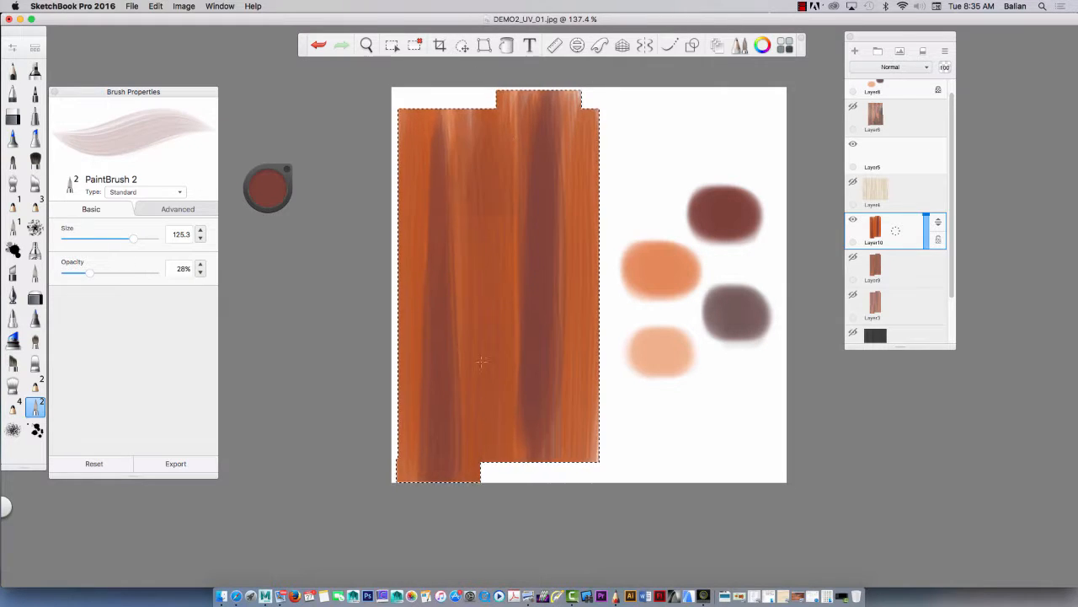
drag(563, 94, 561, 501)
drag(498, 97, 490, 506)
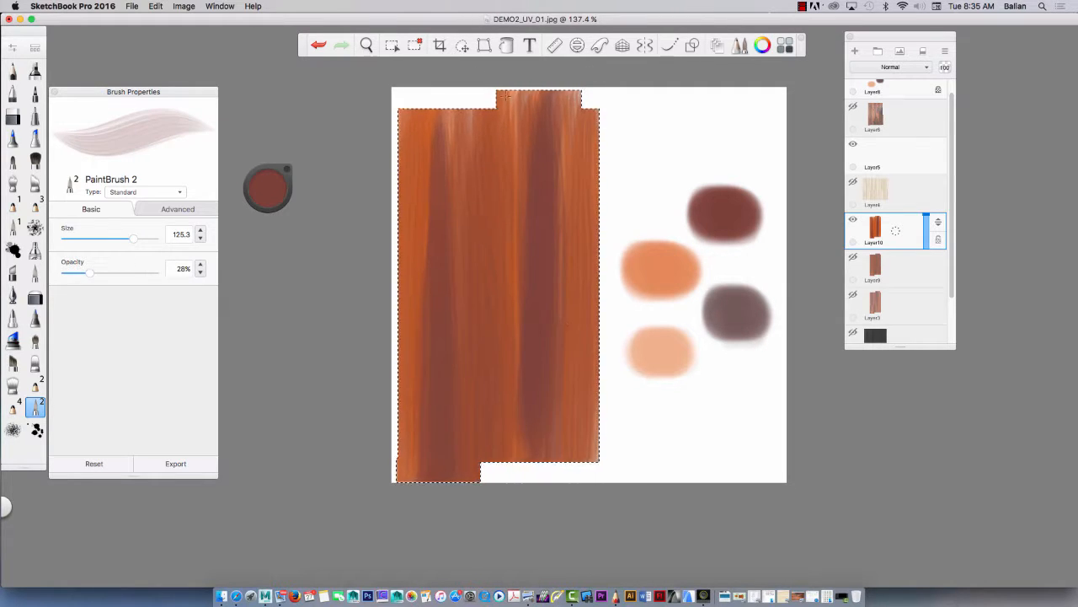
drag(428, 99, 425, 548)
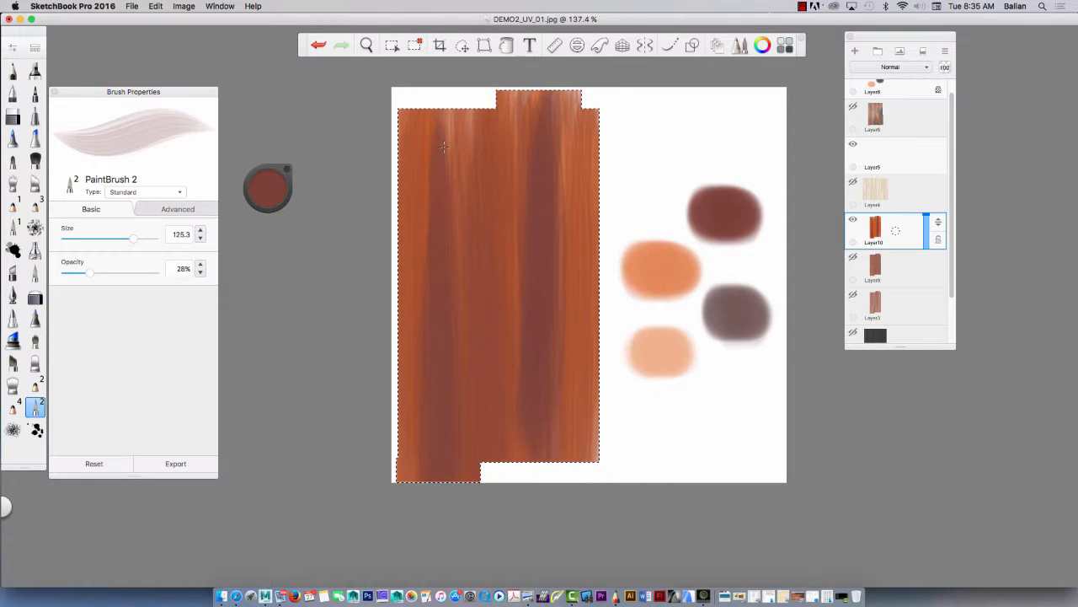
- Sample the orange swatch and glaze translucent vertical strokes down both planks with PaintBrush 2 at size 125.3 and 28% opacity
alt+click(660, 260)
drag(428, 176, 423, 501)
drag(419, 114, 407, 541)
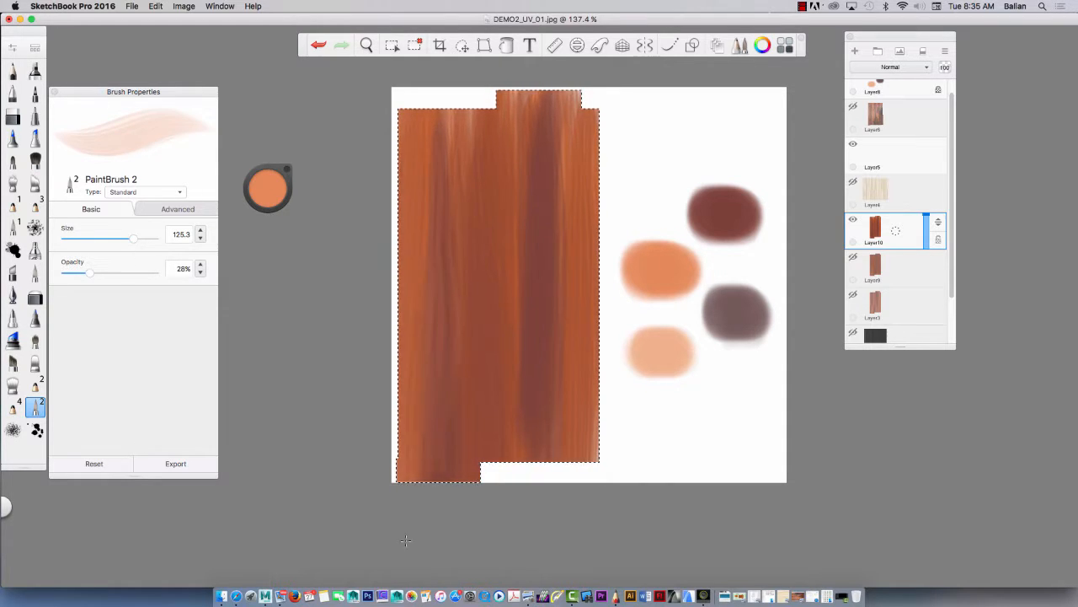
drag(428, 109, 430, 495)
drag(471, 106, 486, 548)
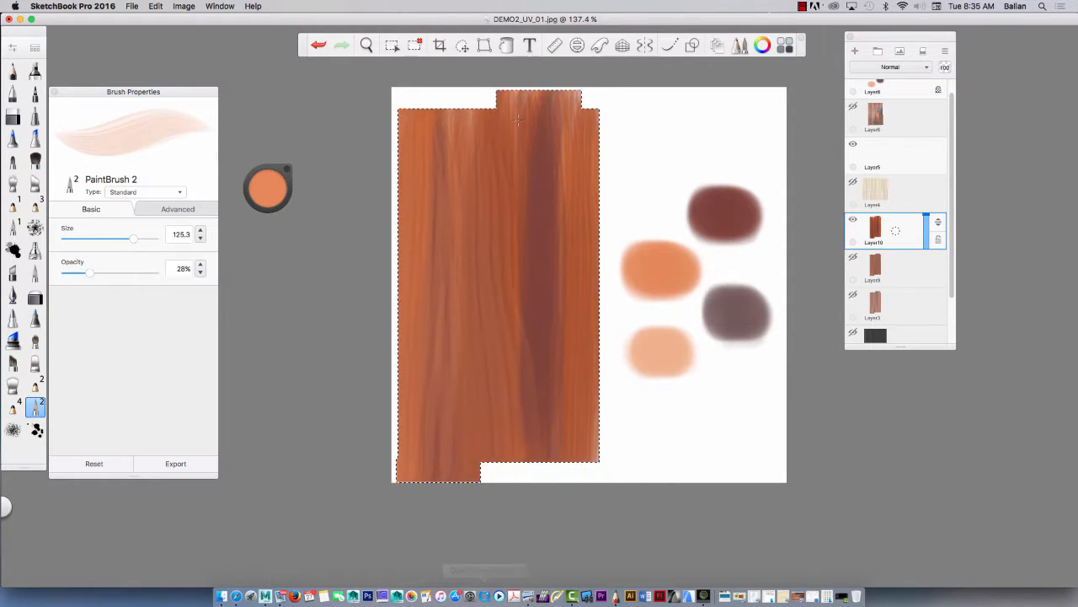
drag(542, 101, 520, 514)
drag(575, 74, 581, 518)
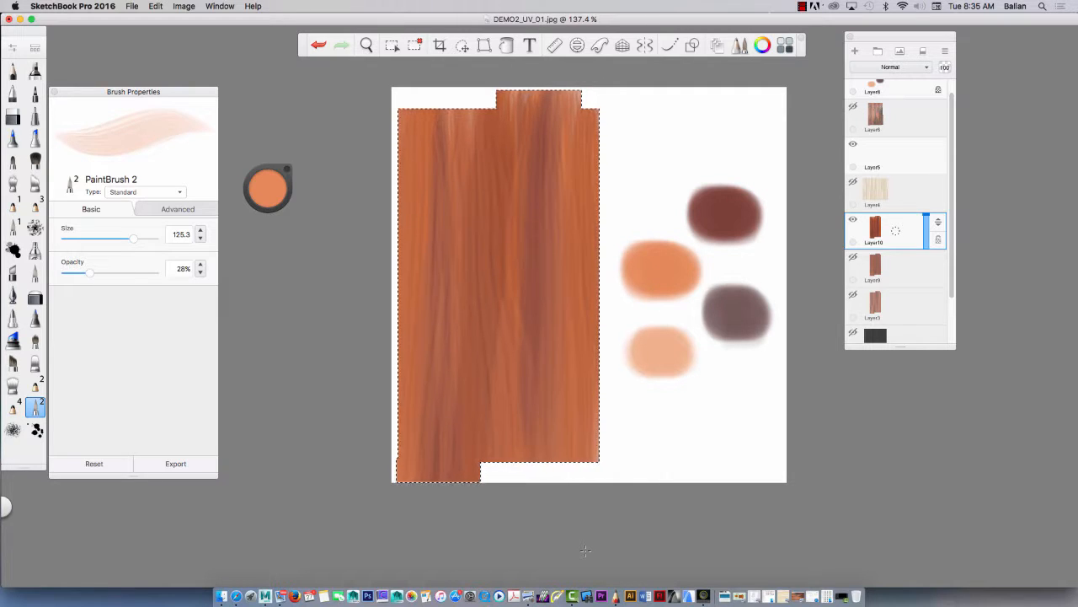
- View the seamless-wood-texture-3WORKS and old-wood-floor-nyc reference images in Preview, minimize both, and return to SketchBook Pro
click(781, 600)
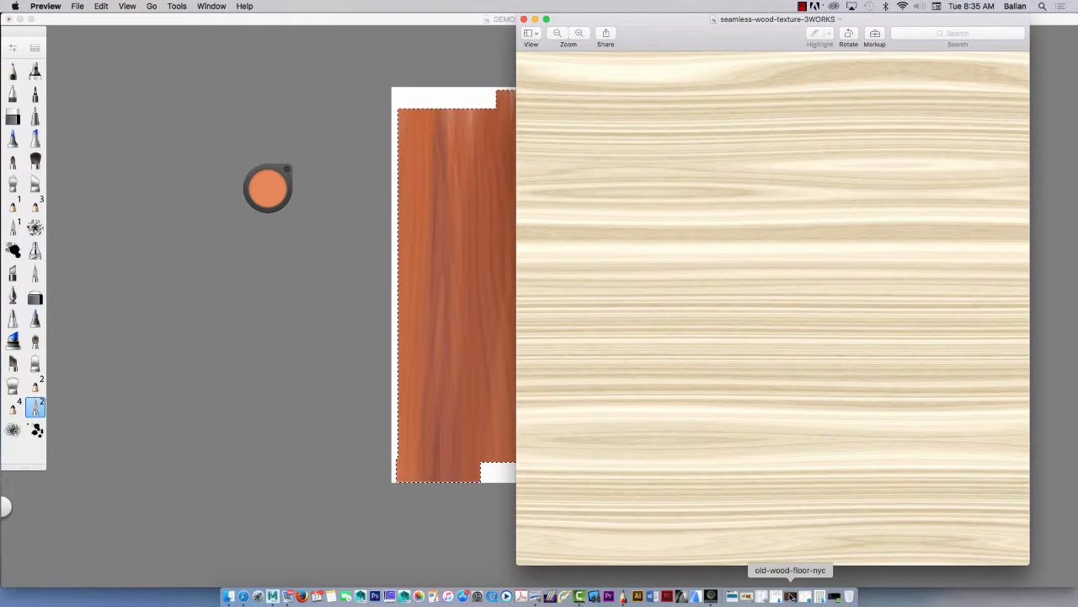
click(790, 597)
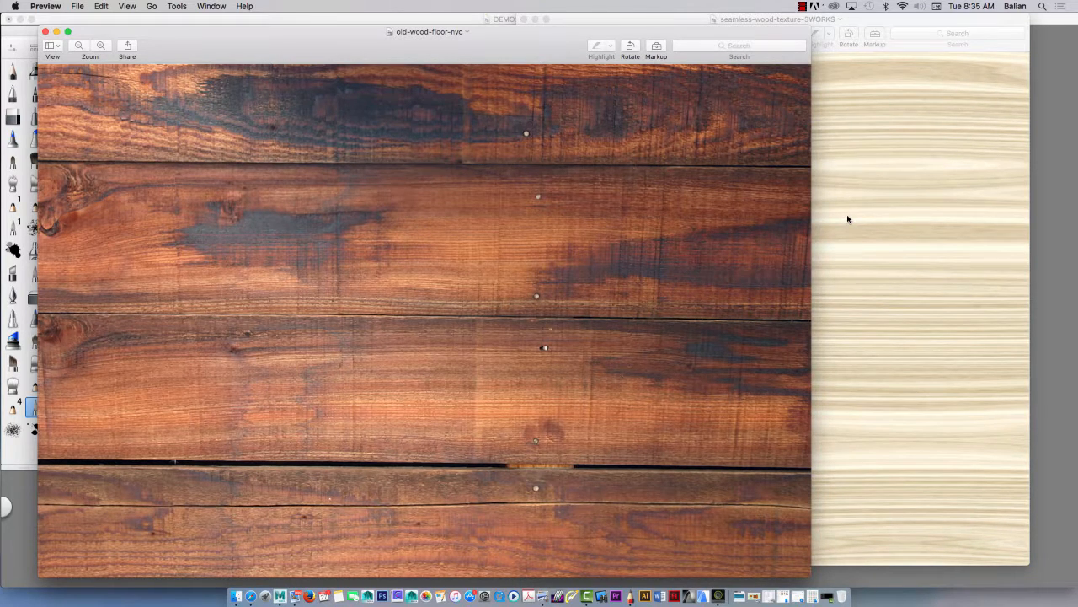
click(57, 32)
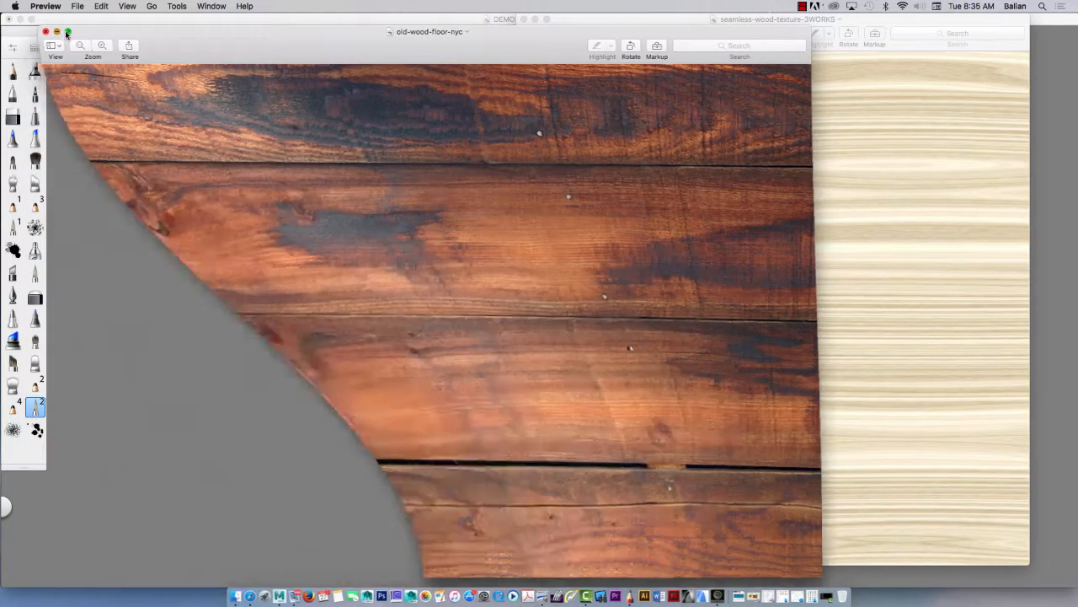
click(535, 18)
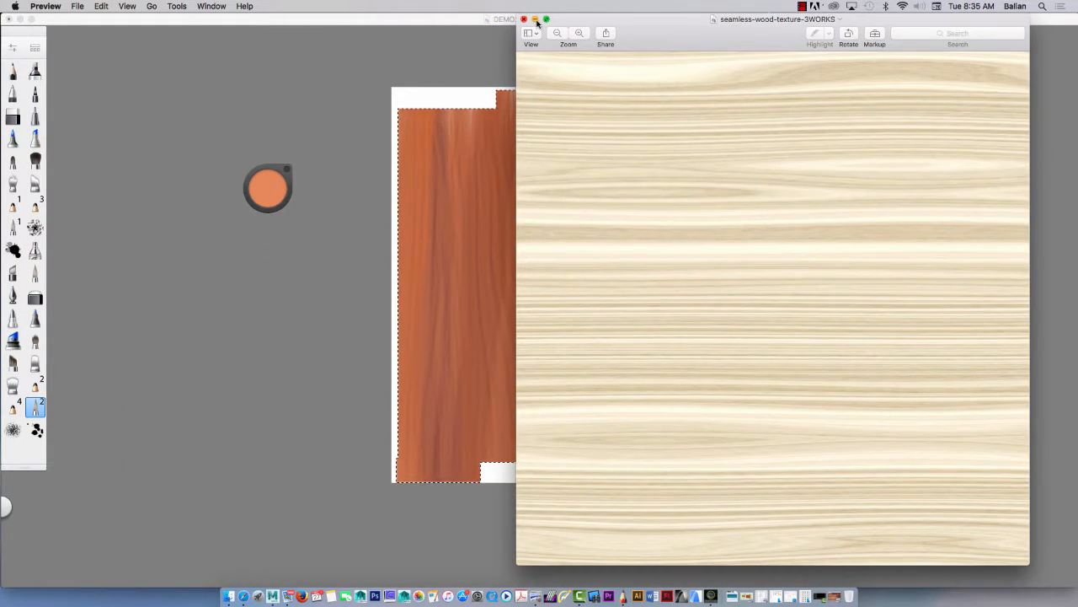
click(420, 302)
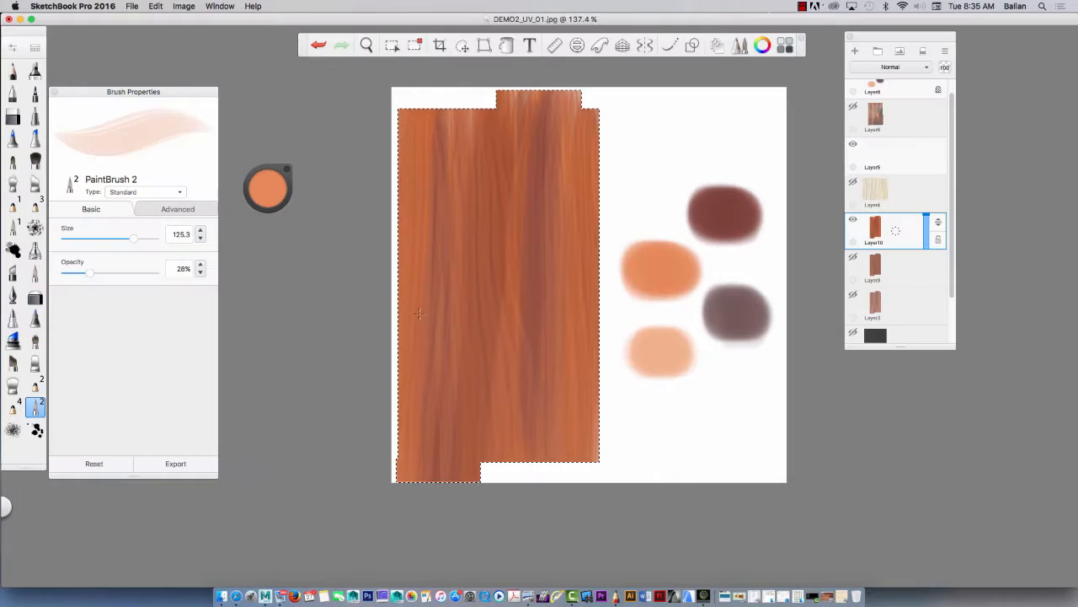
- Hide Layer10, add a new layer above it, and choose the Chisel Tip Pen
click(853, 220)
click(856, 52)
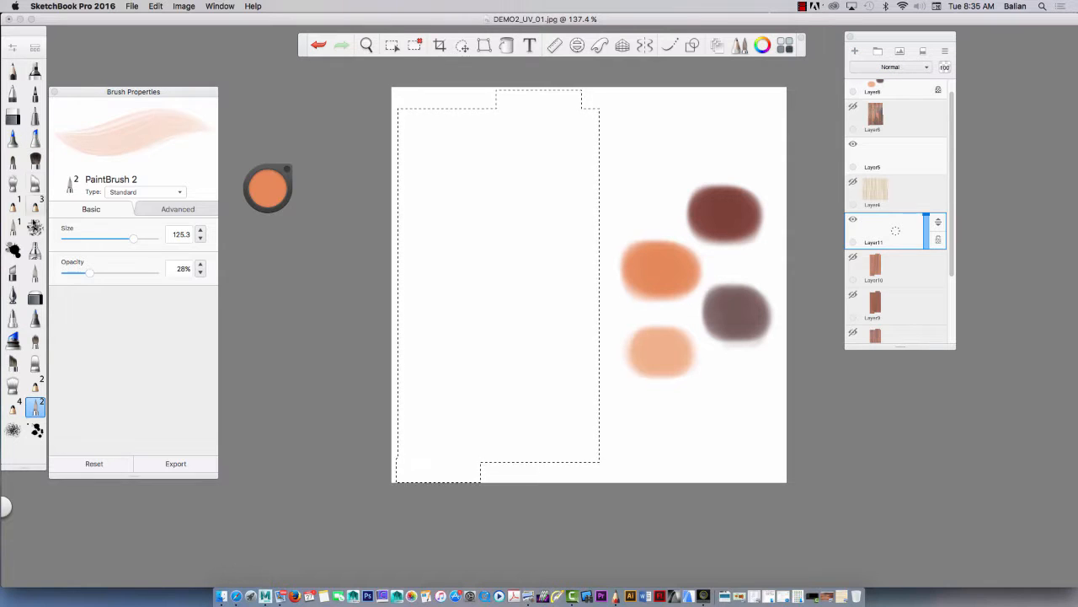
click(15, 272)
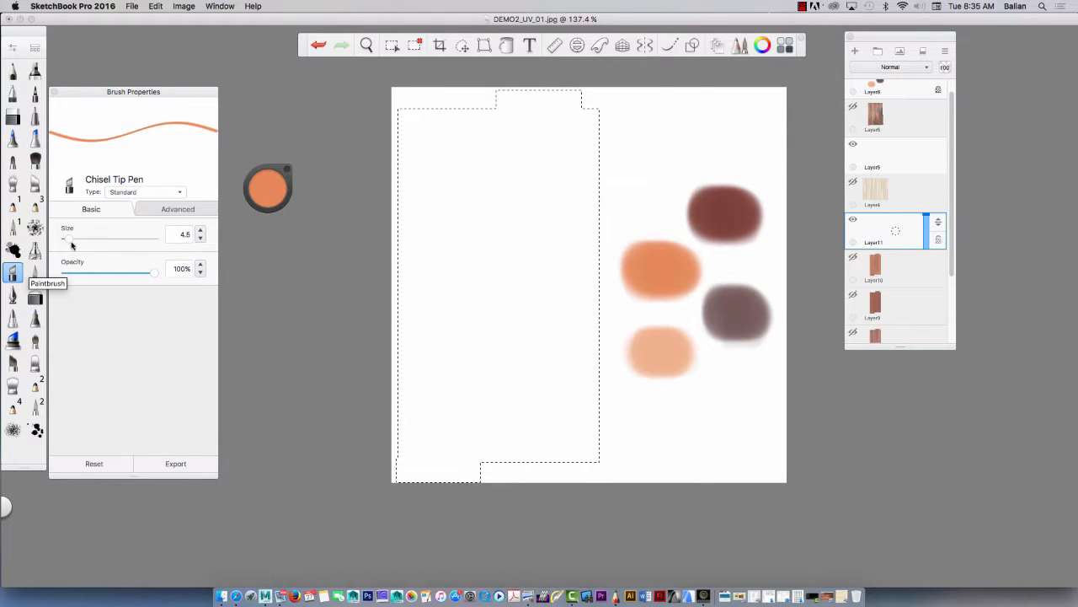
- Enlarge the Chisel Tip Pen to size 42.1 and fill the plank selection with solid vertical orange strokes
drag(68, 238, 85, 244)
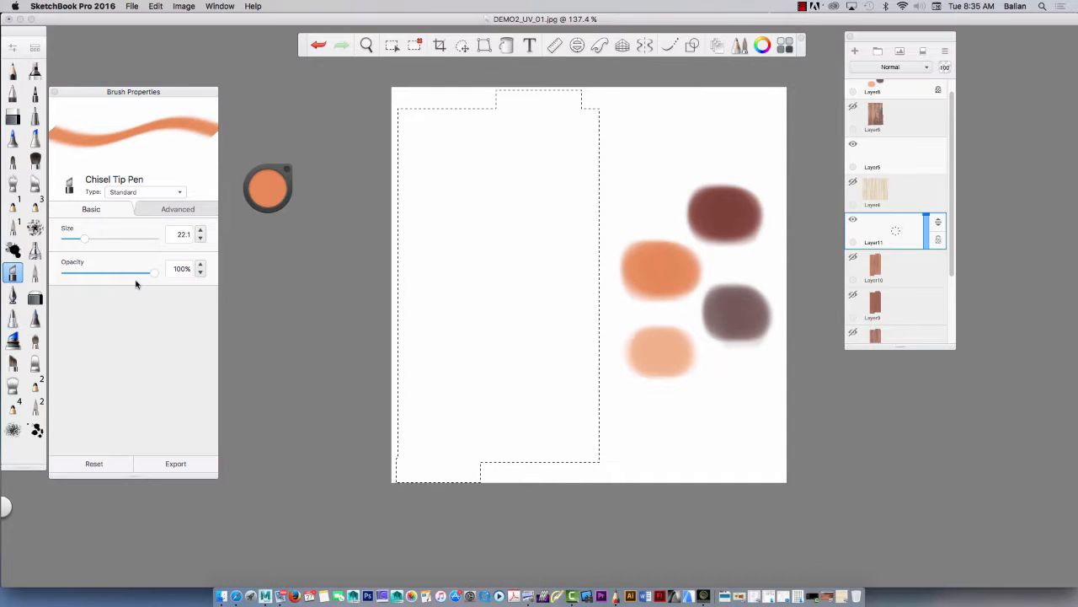
key(bracketright)
key(bracketright)
key(bracketright)
key(bracketright)
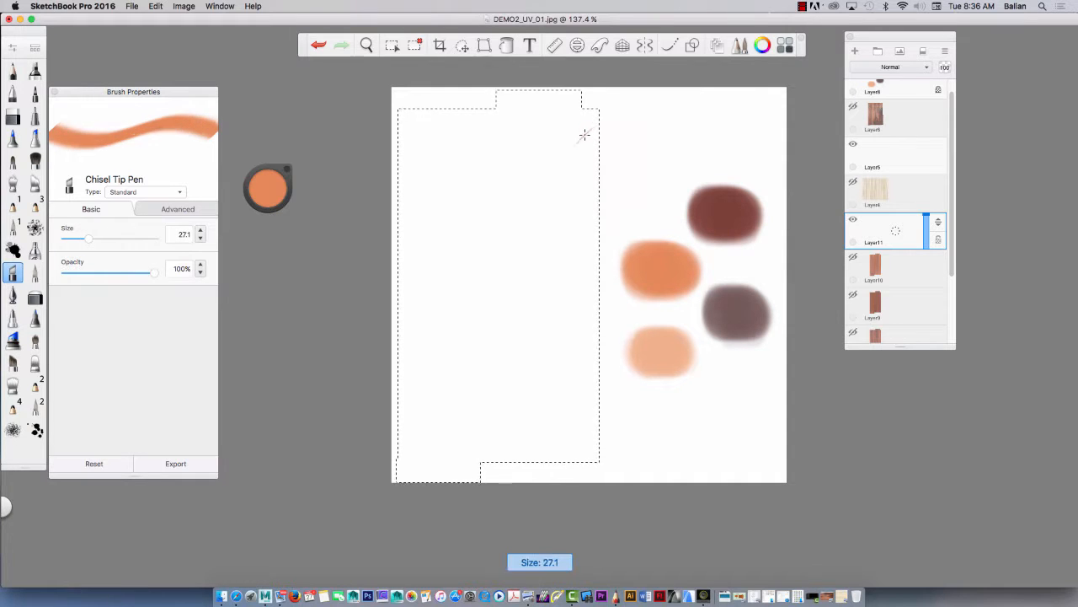
mouse_move(588, 100)
mouse_down()
mouse_move(578, 472)
mouse_move(519, 74)
mouse_up()
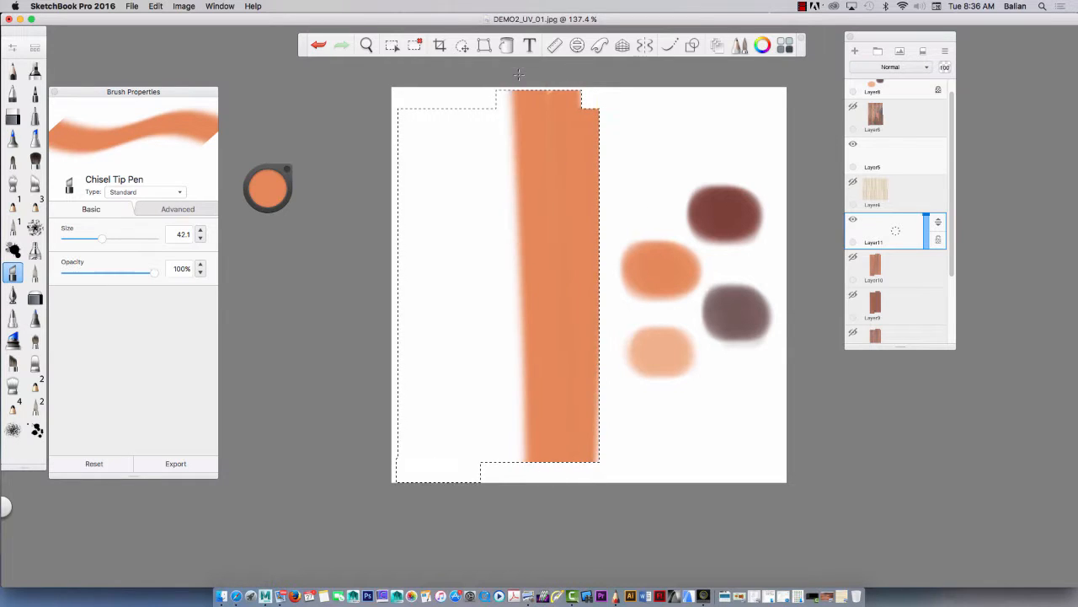
mouse_move(500, 511)
mouse_down()
mouse_move(480, 83)
mouse_move(470, 531)
mouse_up()
drag(443, 375, 434, 126)
drag(421, 114, 413, 530)
drag(437, 581, 466, 423)
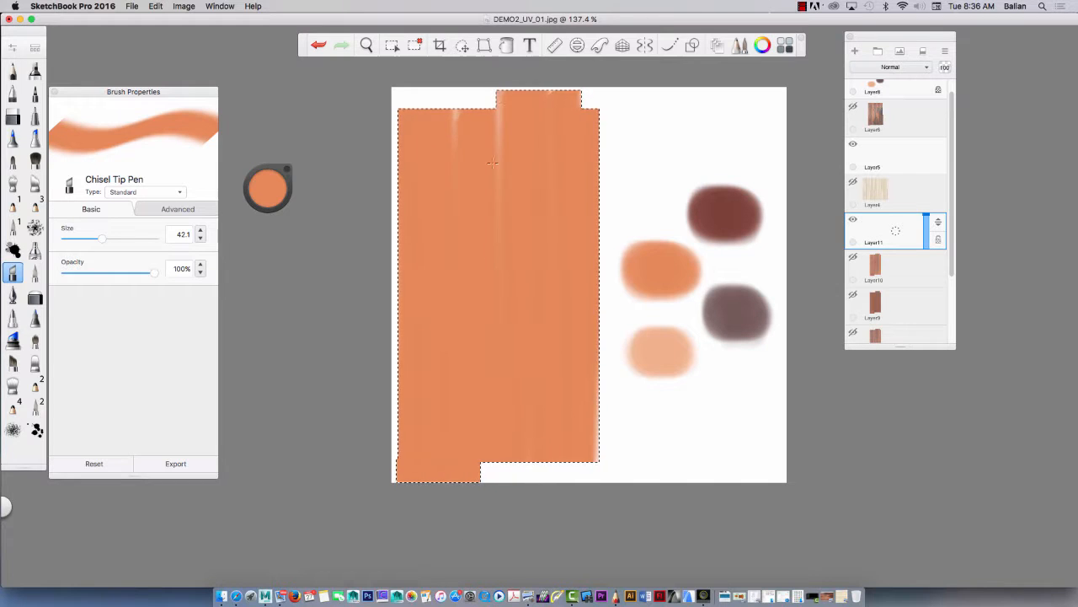
- Lower the pen opacity to 69% and paint vertical bands down the planks in the sampled dark red swatch color
drag(154, 272, 126, 272)
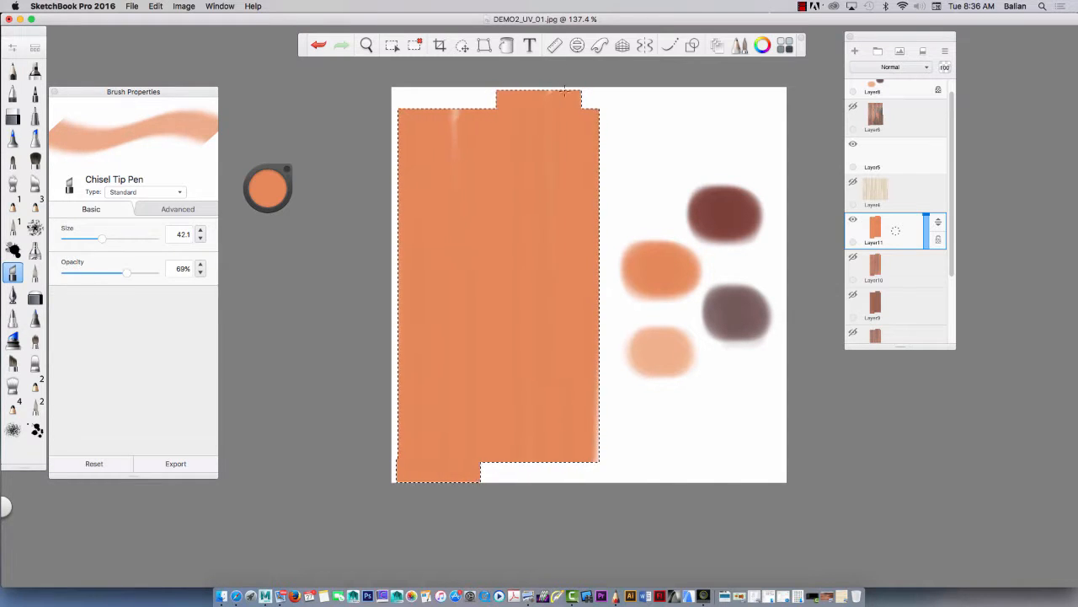
alt+click(722, 214)
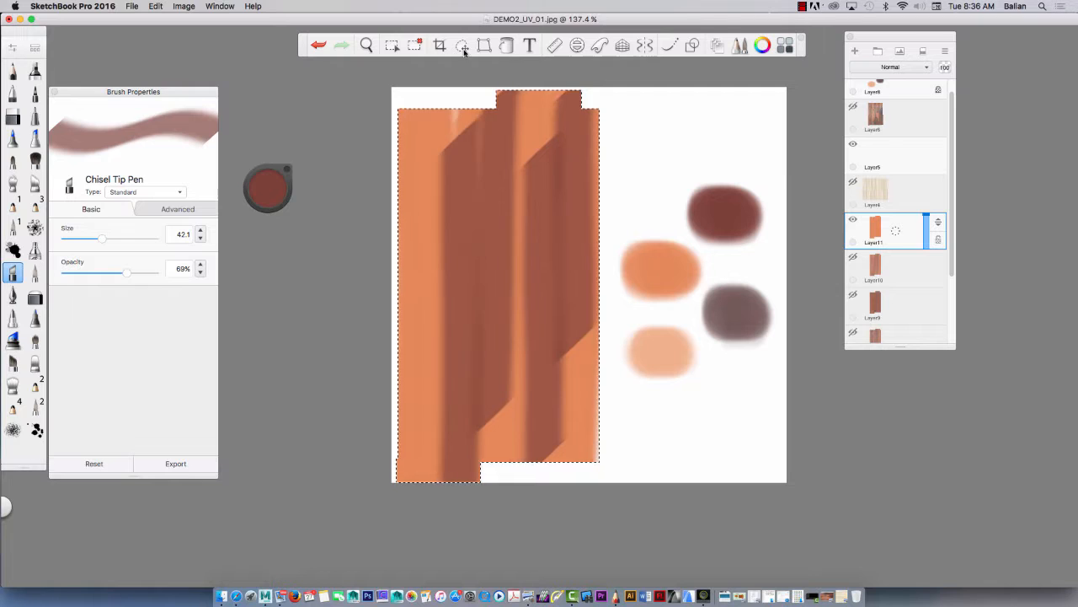
drag(426, 112, 432, 497)
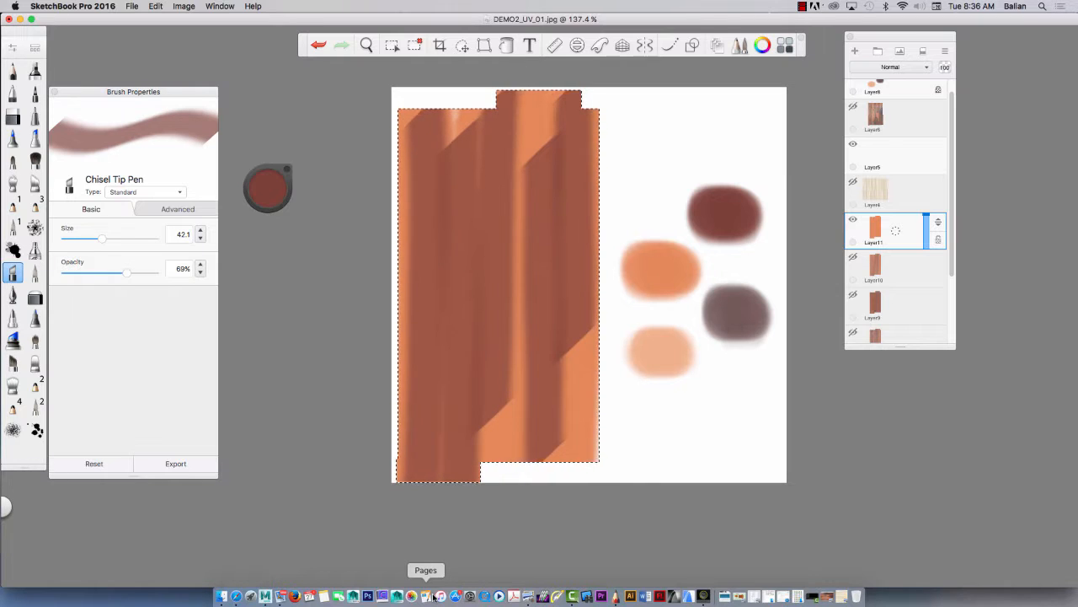
- Paint angular vertical bands across both planks in the sampled gray-purple swatch color, and show the pen's advanced settings
alt+click(724, 300)
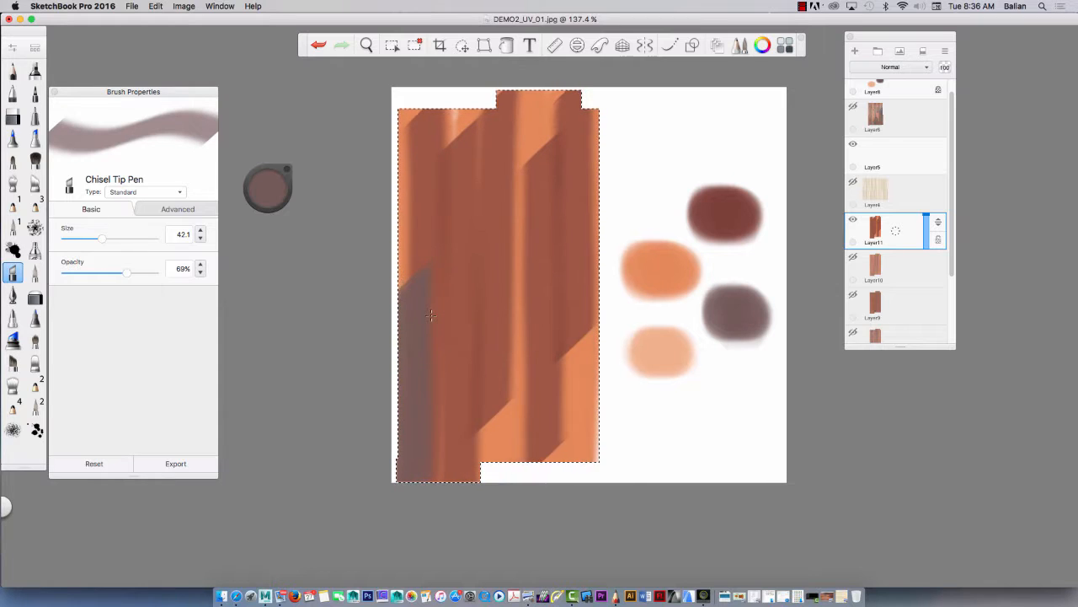
click(173, 210)
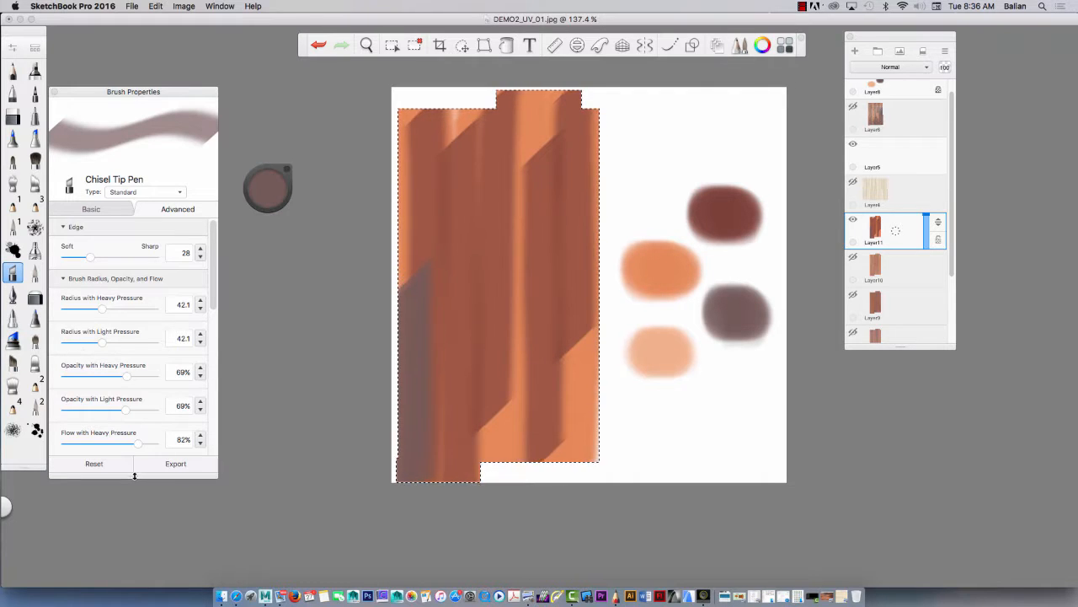
drag(133, 476, 137, 578)
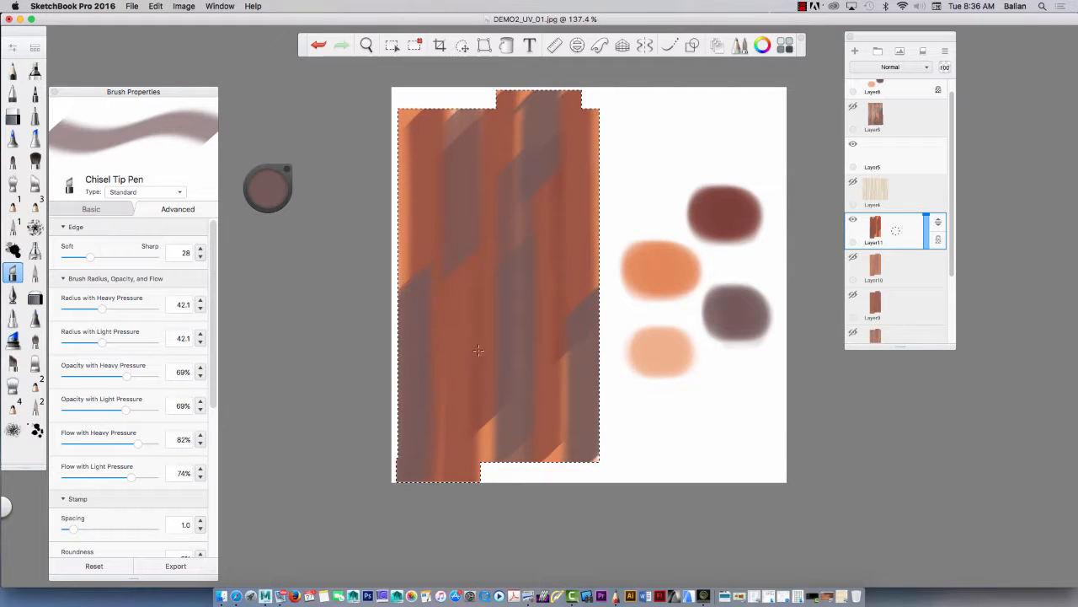
drag(493, 399, 493, 568)
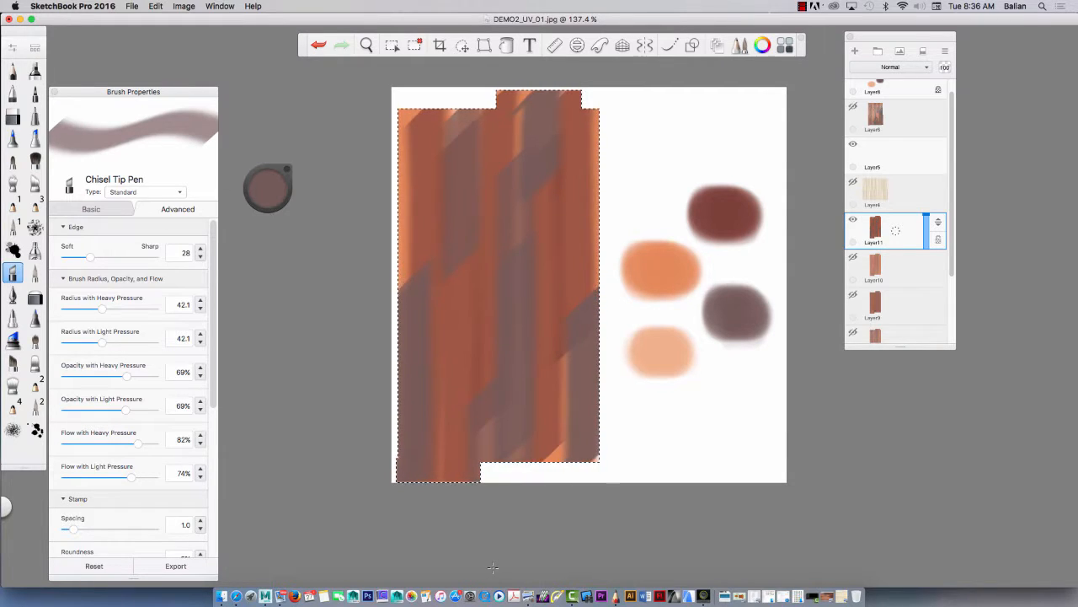
click(35, 272)
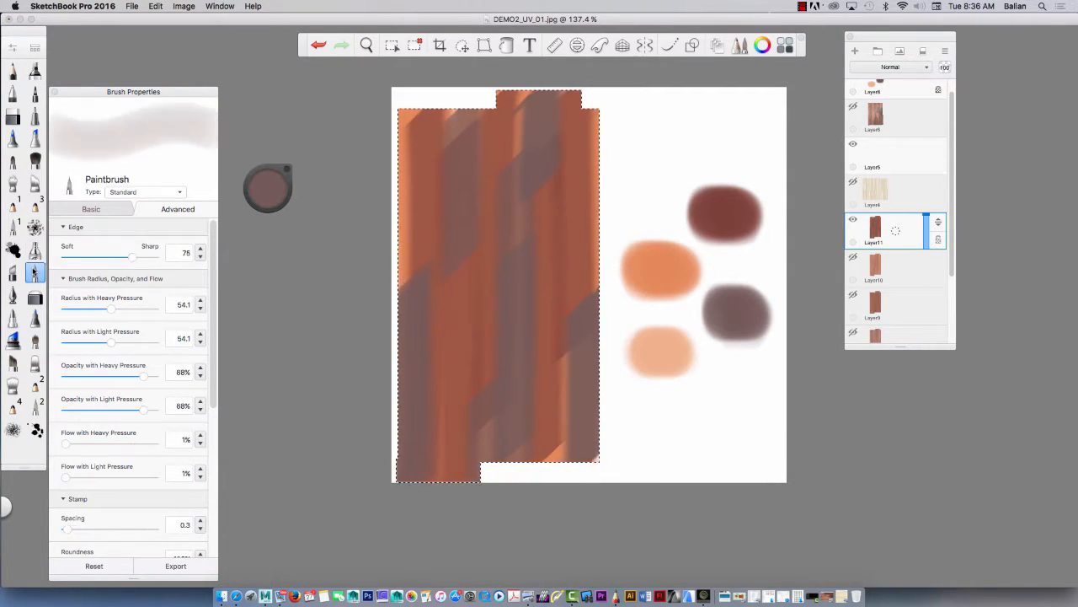
click(85, 208)
mouse_move(144, 272)
mouse_down()
mouse_move(157, 278)
mouse_move(68, 274)
mouse_move(155, 274)
mouse_up()
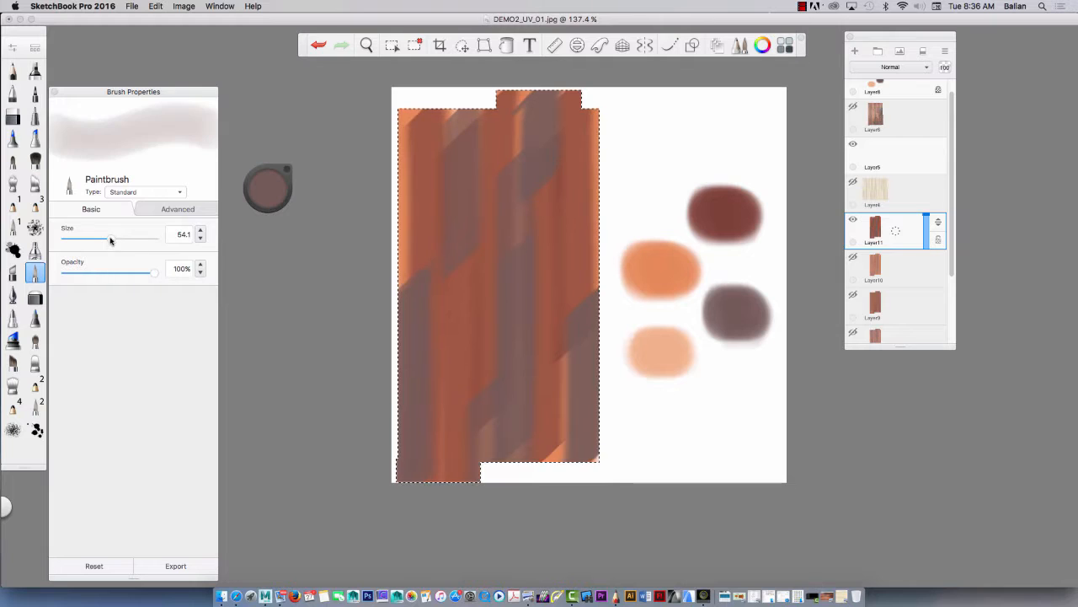
mouse_move(110, 238)
mouse_down()
mouse_move(144, 244)
mouse_move(75, 243)
mouse_move(145, 244)
mouse_up()
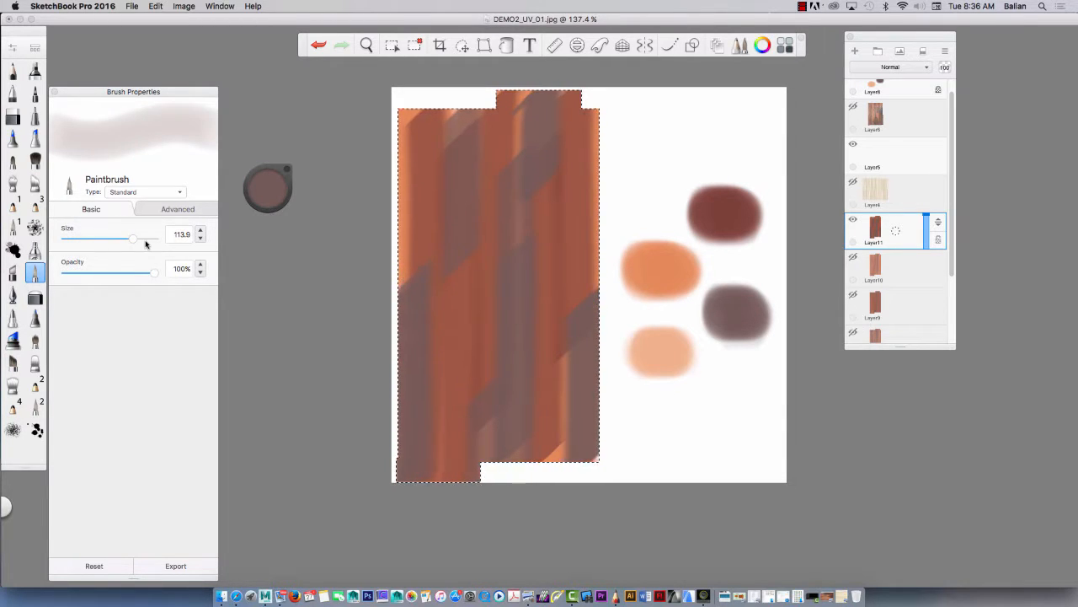
click(34, 406)
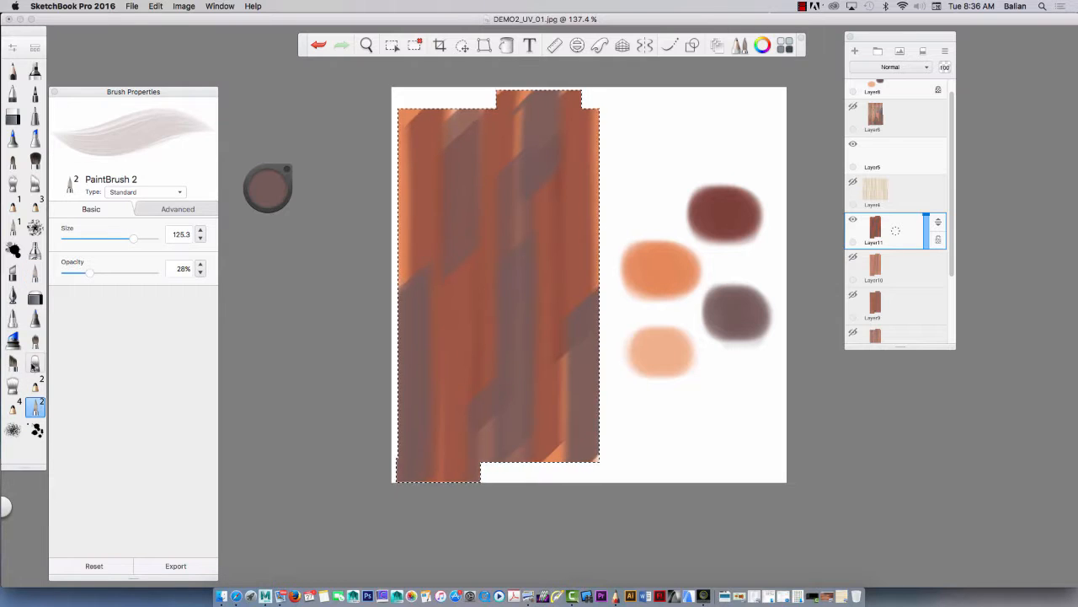
click(12, 316)
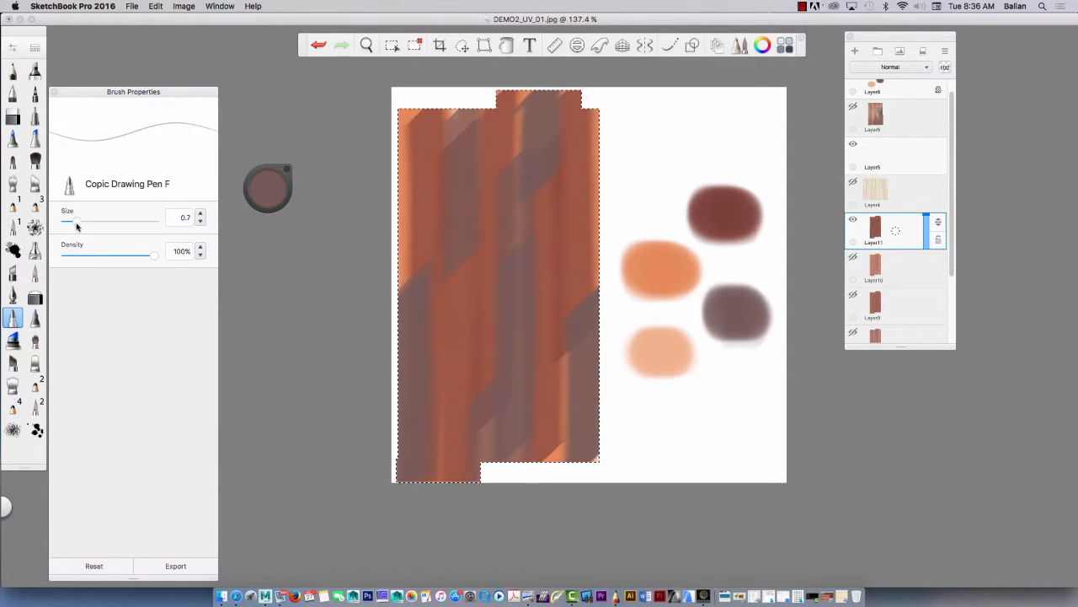
mouse_move(75, 226)
mouse_down()
mouse_move(132, 221)
mouse_move(71, 220)
mouse_move(82, 221)
mouse_move(102, 256)
mouse_up()
- Glaze dark red bands over the planks with the Copic Extra Broad Nib at 42% density, reducing its size from 71.4 to 40.0
click(13, 339)
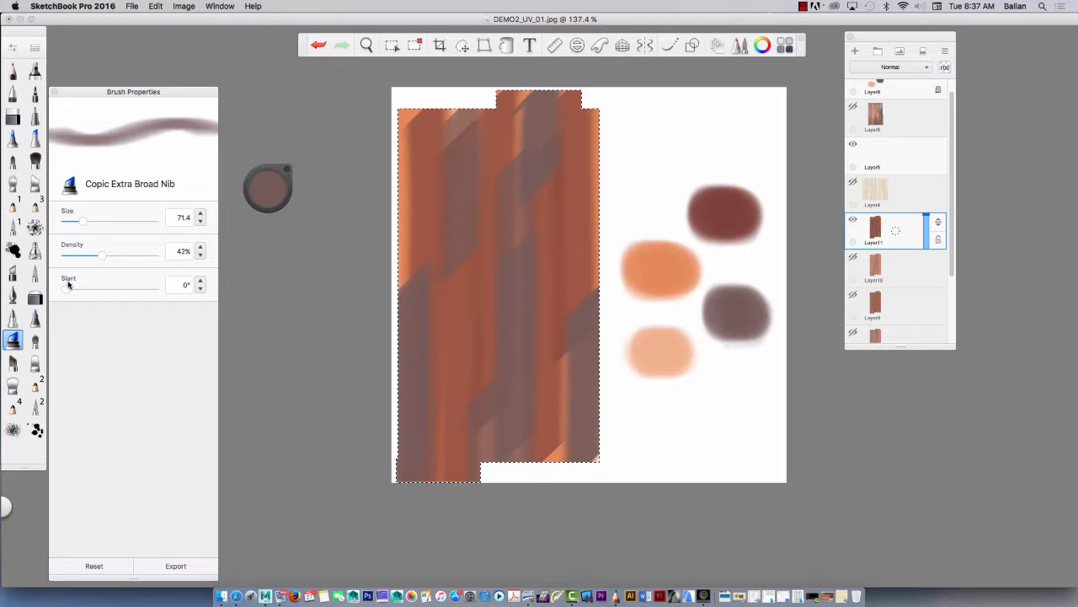
alt+click(716, 212)
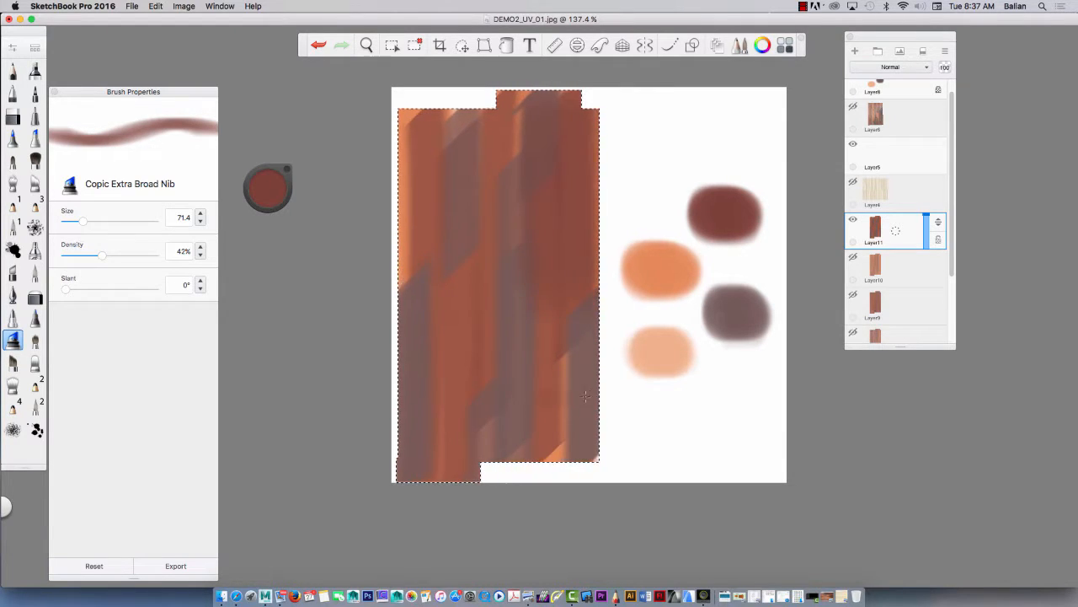
key(bracketleft)
key(bracketleft)
key(bracketleft)
key(bracketleft)
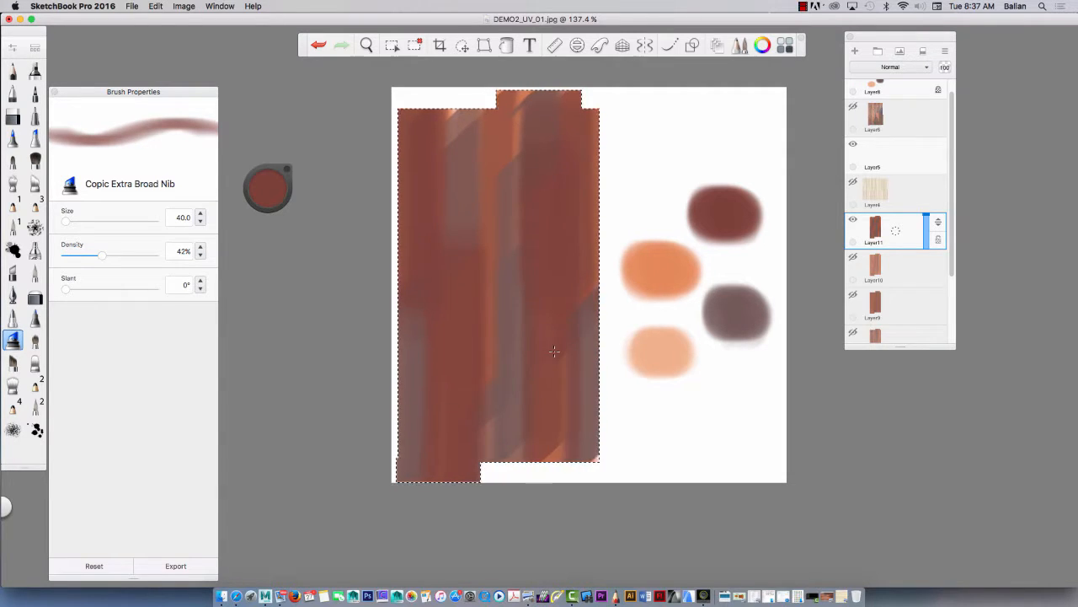
key(bracketleft)
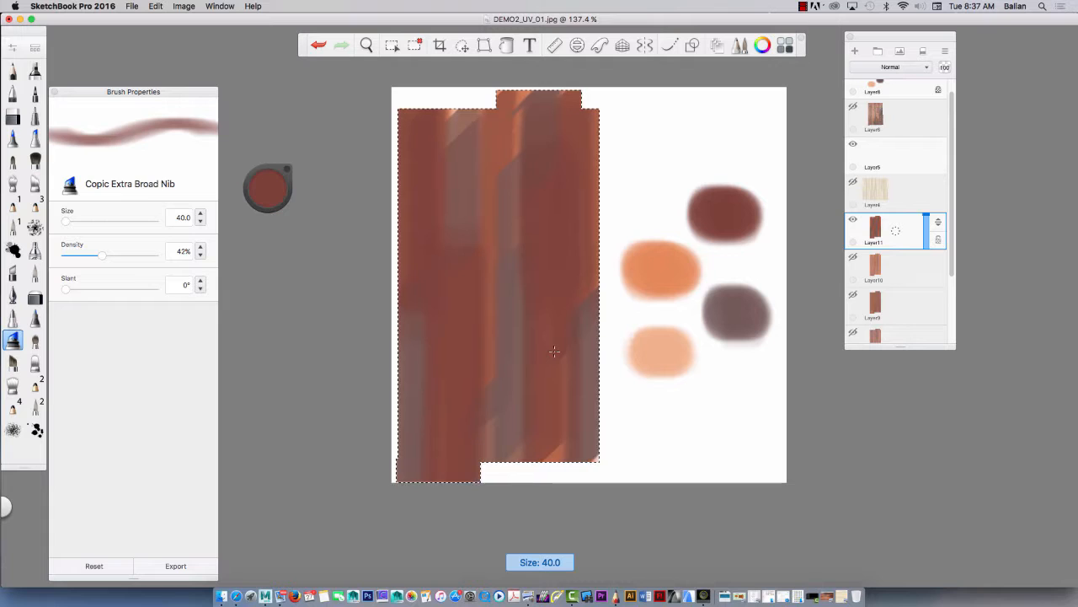
- Blend over the gray patches with reddish orange and dark red sampled from the planks themselves
alt+click(504, 94)
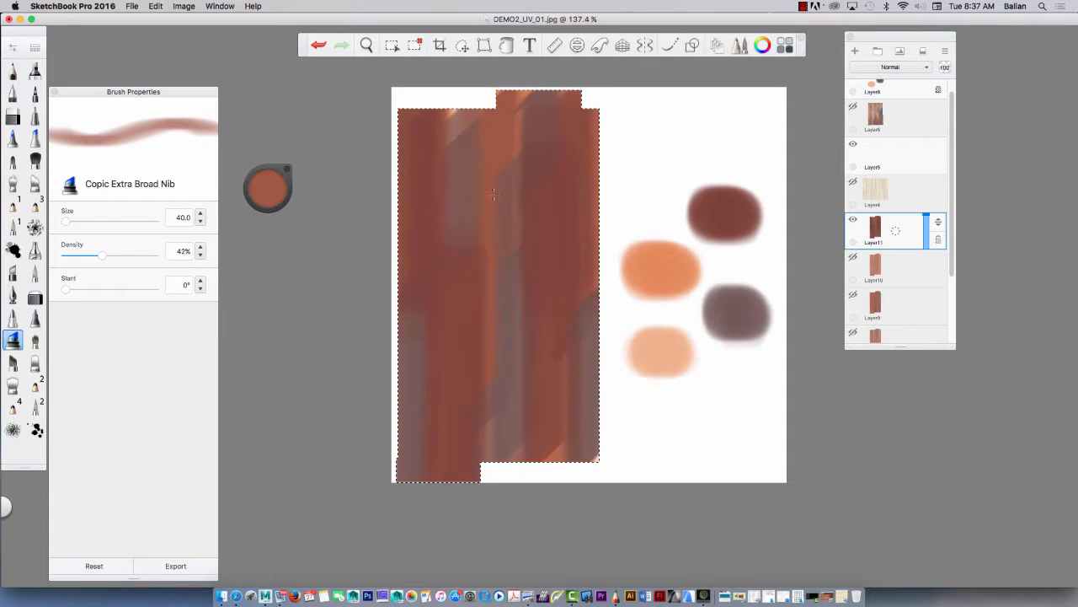
drag(500, 112, 507, 175)
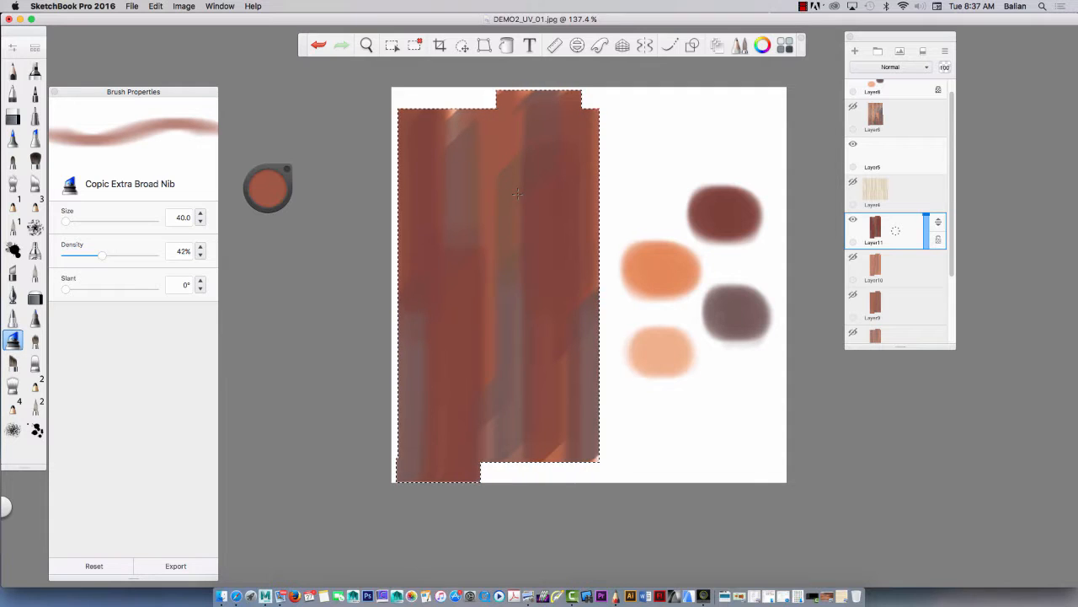
alt+click(536, 271)
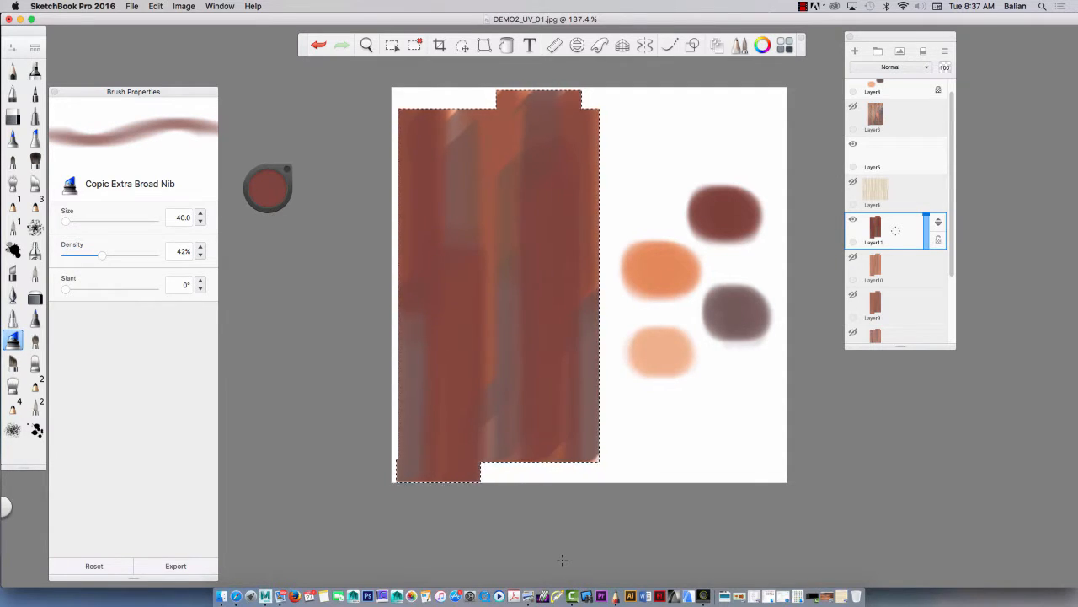
- Add a new layer and draw pale pink vertical board seams down both planks with the Pencil at size 0.9
click(855, 50)
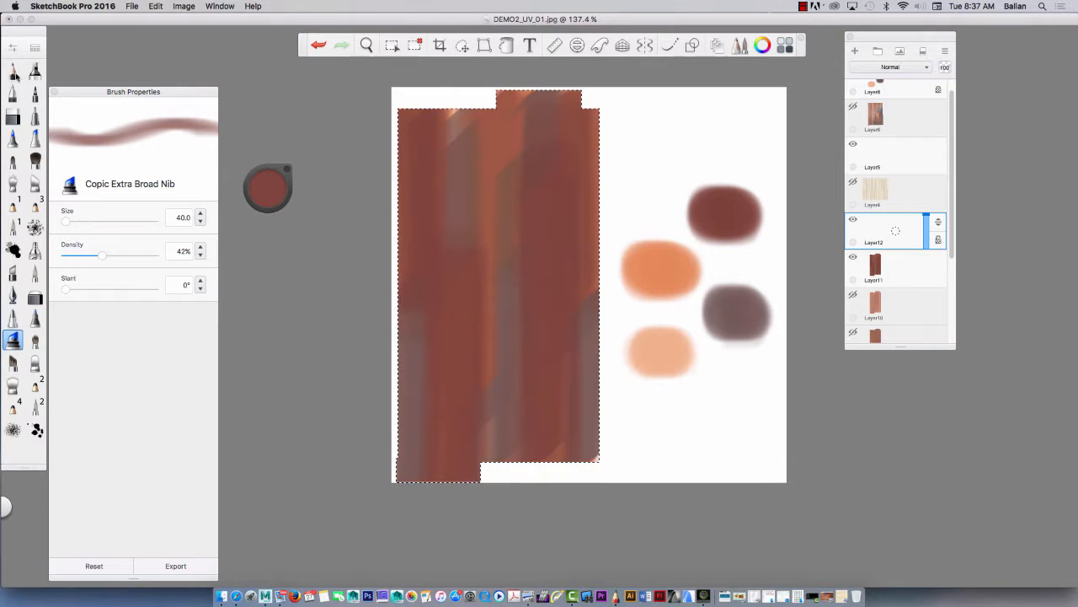
click(19, 73)
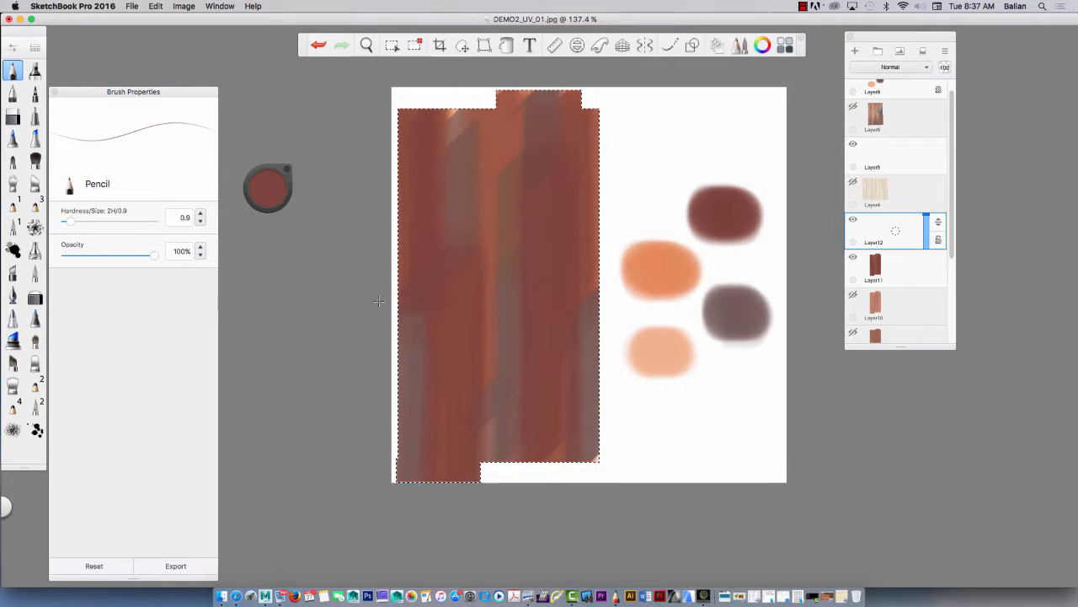
click(268, 187)
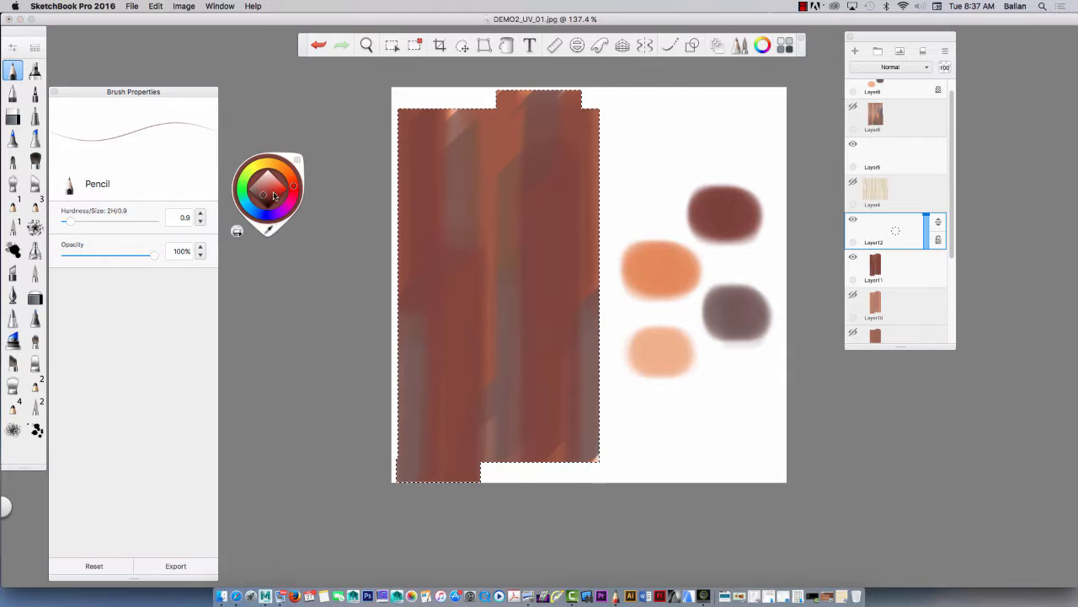
click(267, 174)
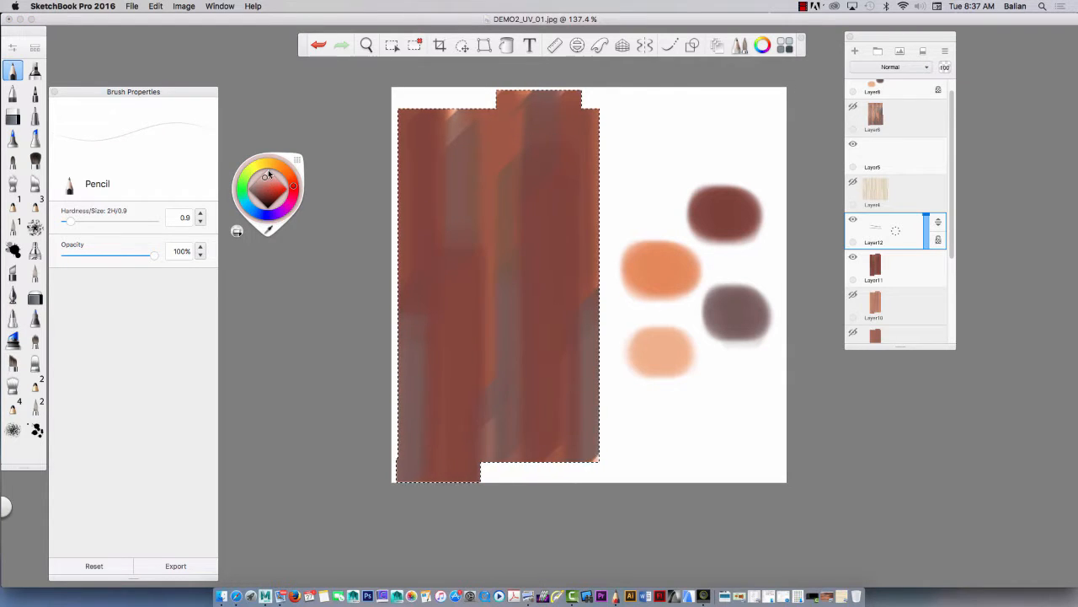
mouse_move(399, 307)
mouse_down()
mouse_move(426, 309)
mouse_move(393, 303)
mouse_move(418, 298)
mouse_move(429, 327)
mouse_move(427, 307)
mouse_move(429, 567)
mouse_up()
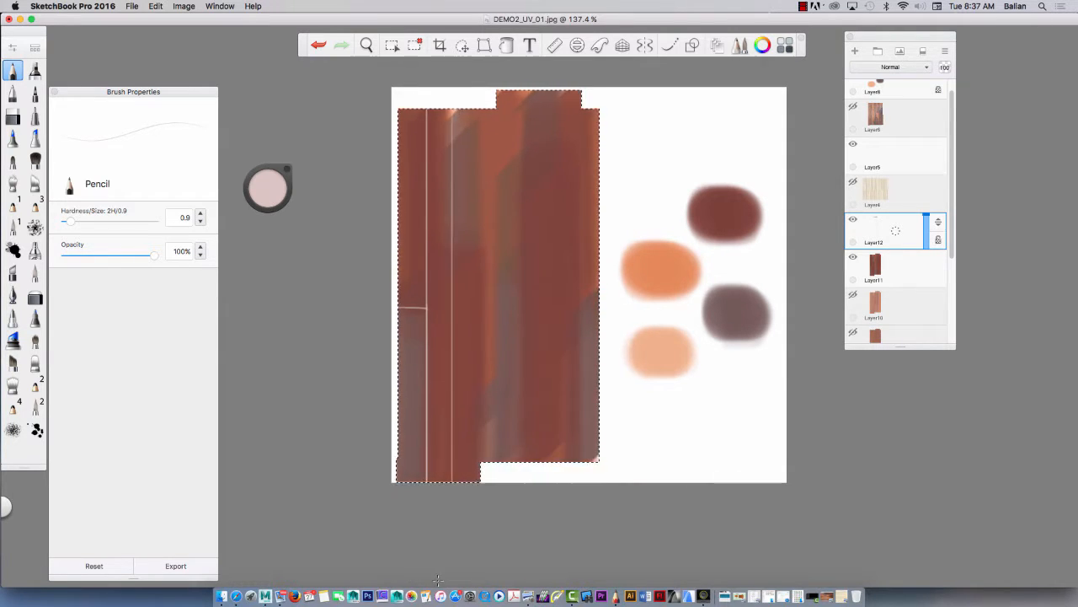
drag(478, 98, 474, 577)
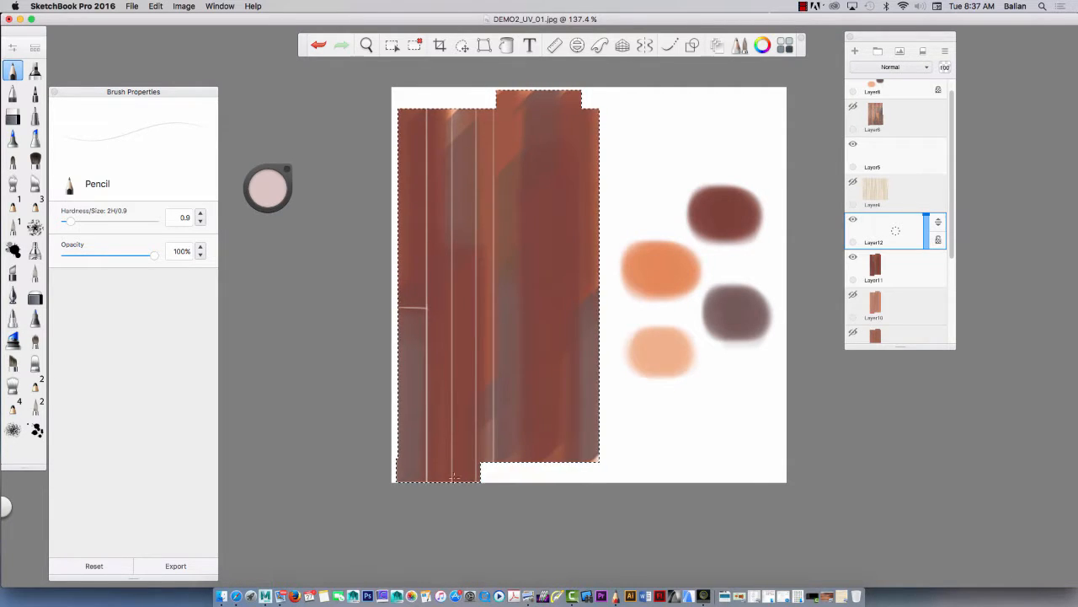
drag(520, 370, 515, 602)
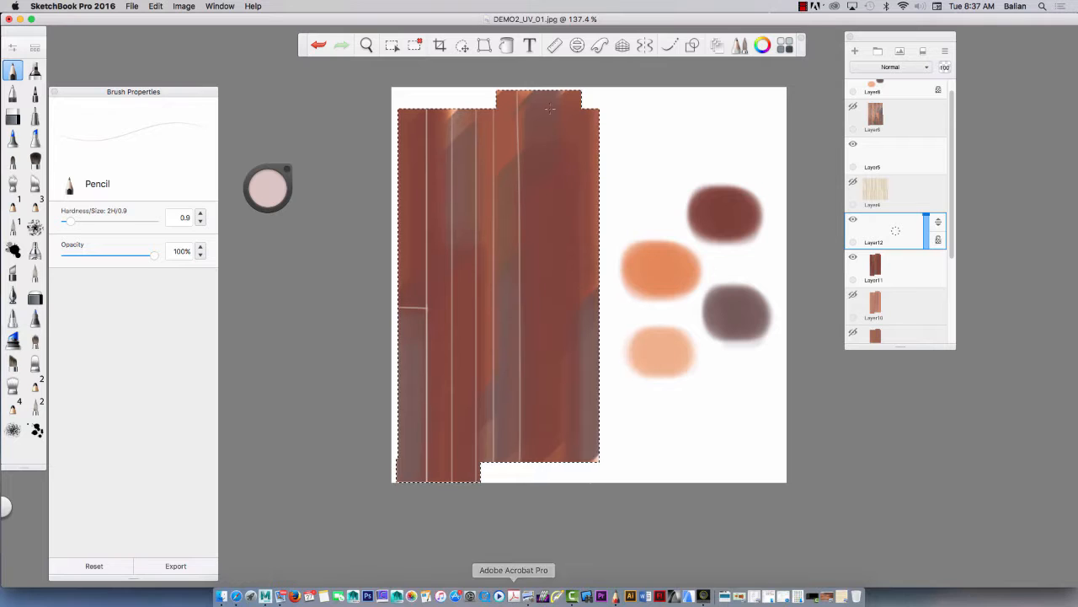
drag(550, 82, 538, 589)
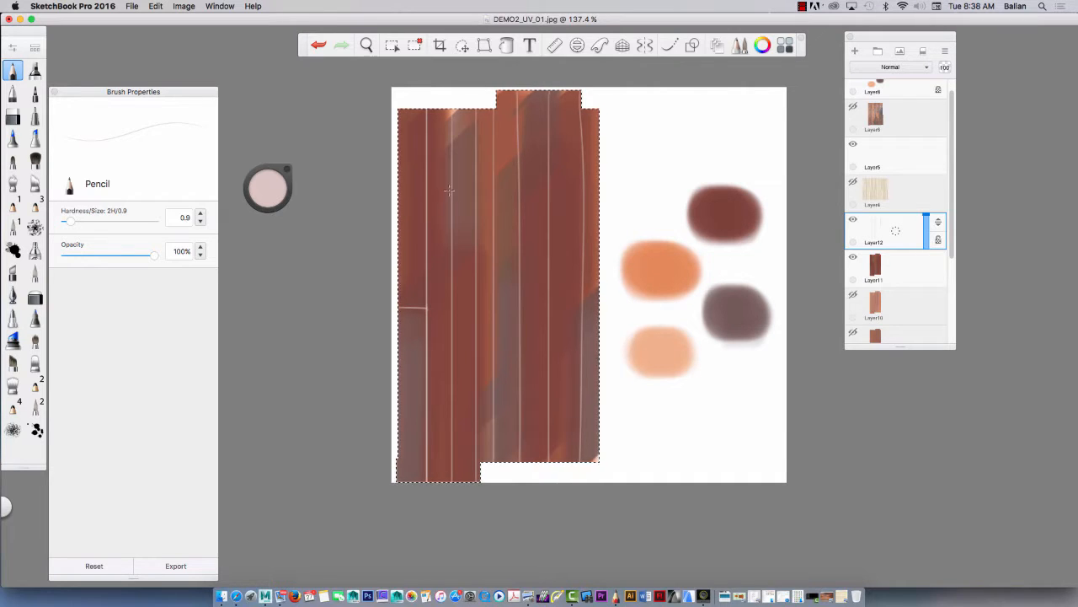
- Draw short staggered horizontal pencil lines between the vertical seams to mark the board ends, redrawing the one on the rightmost board lower
drag(425, 188, 451, 191)
drag(422, 401, 456, 400)
drag(519, 216, 493, 216)
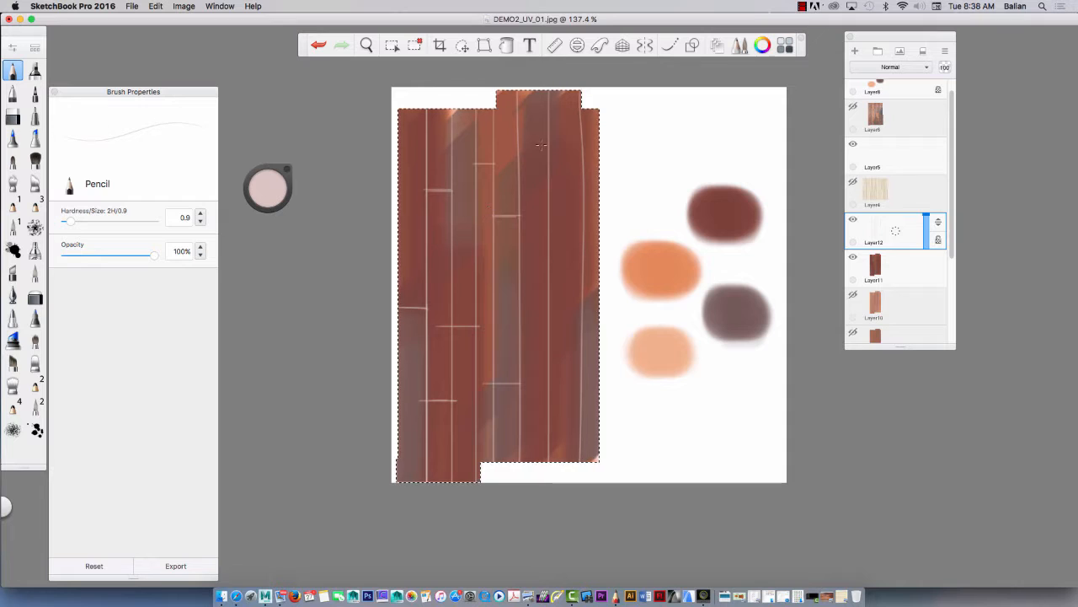
drag(549, 134, 510, 134)
drag(549, 315, 519, 315)
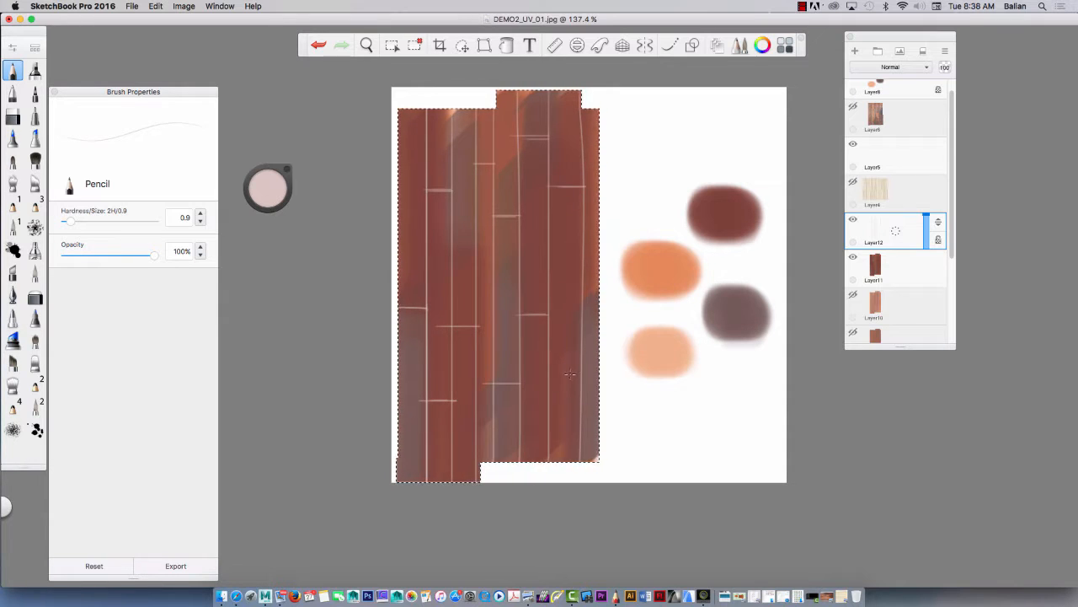
drag(578, 373, 531, 373)
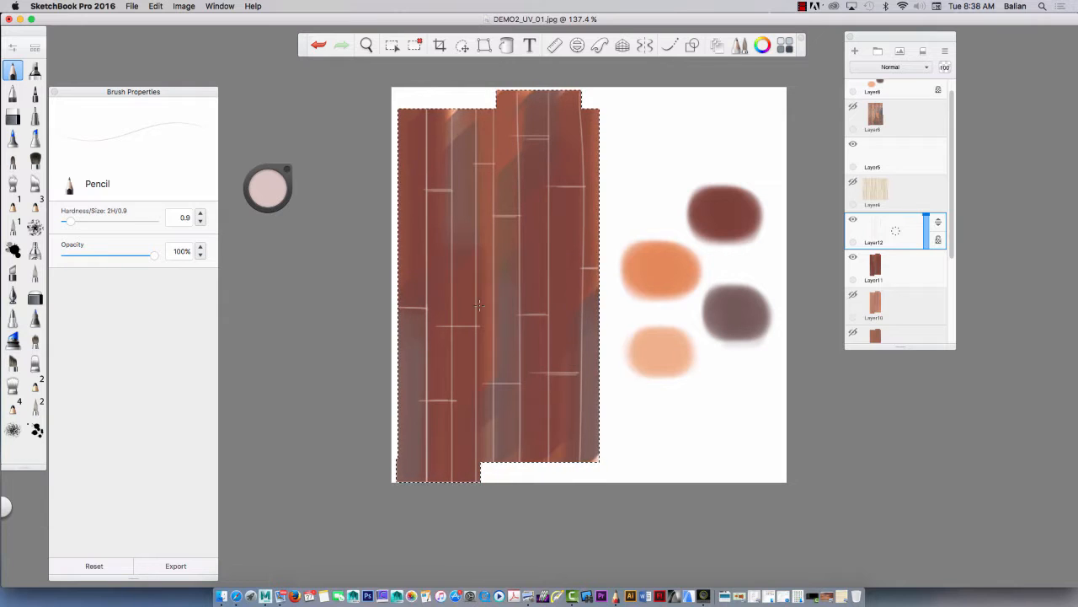
key(super+z)
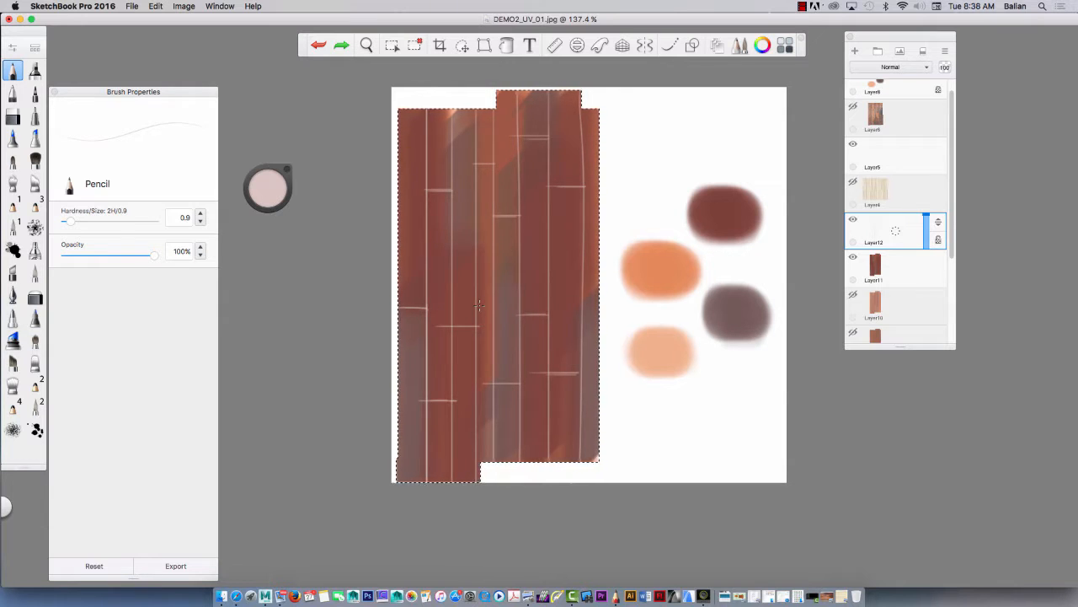
drag(582, 301, 601, 305)
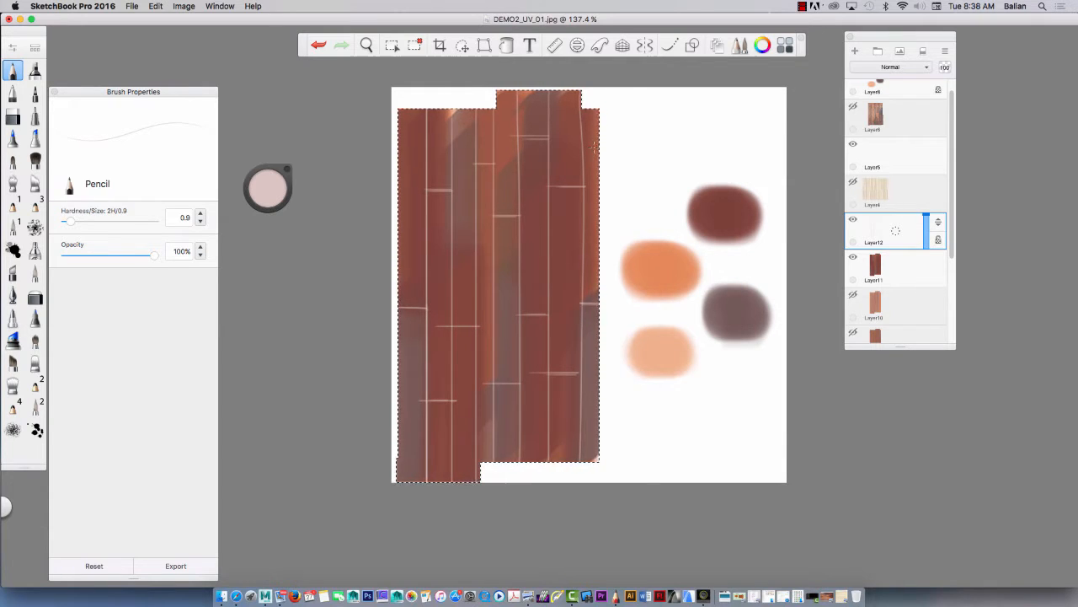
- Enlarge the pencil to size 2.0 and shade alongside the pale vertical seams with muted red and dark brown lines
click(268, 187)
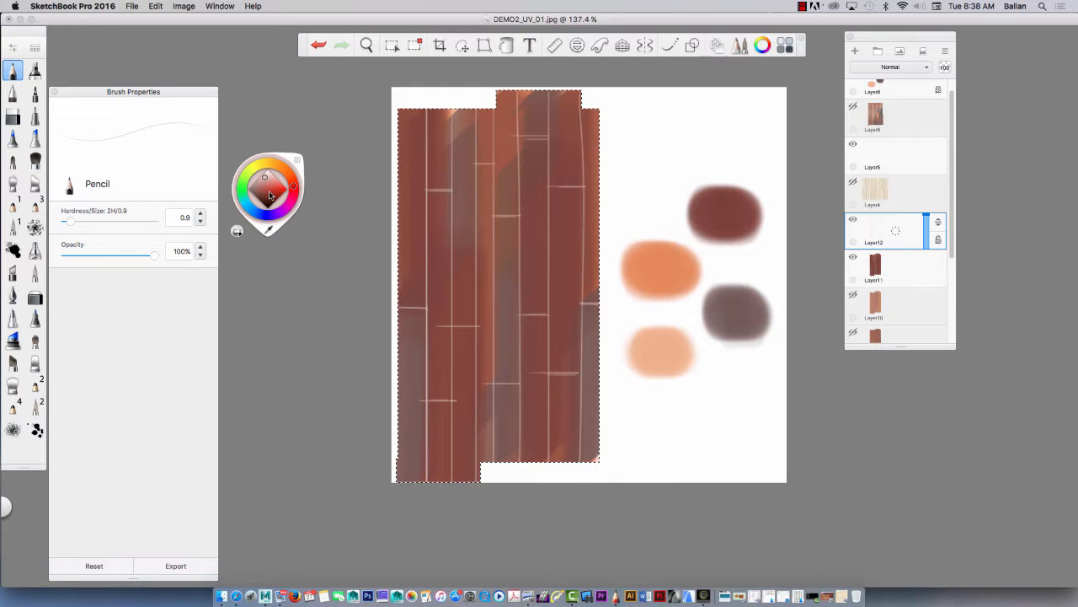
drag(266, 180, 258, 189)
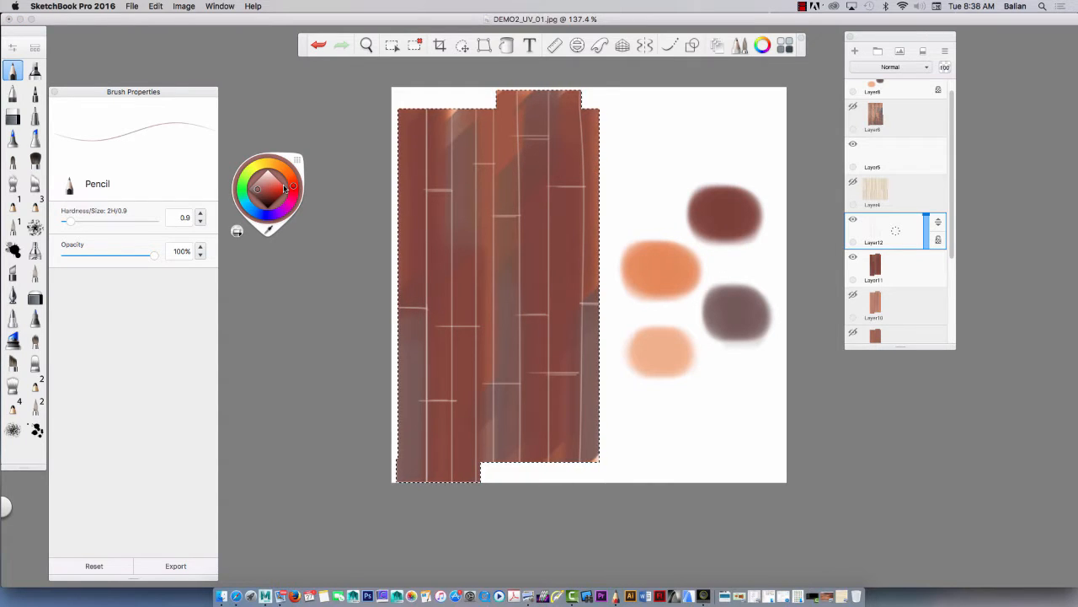
key(bracketright)
key(bracketright)
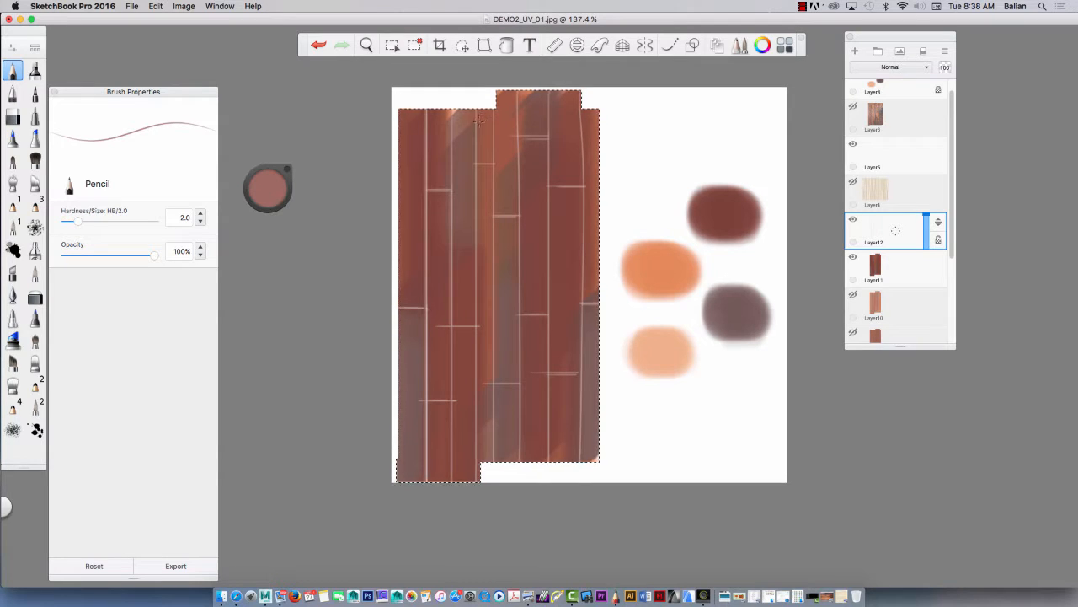
click(267, 189)
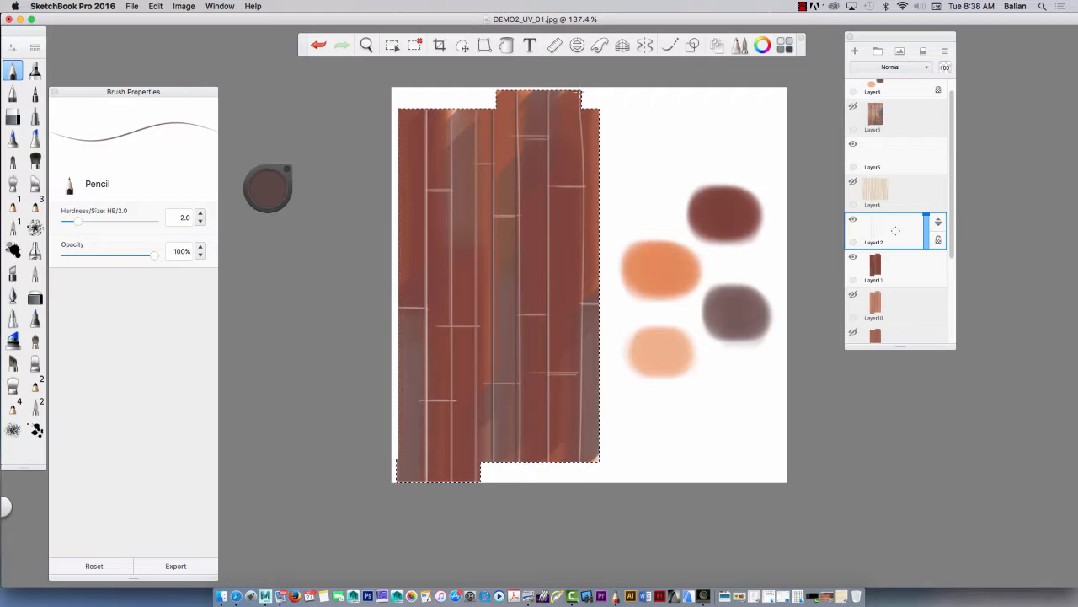
drag(580, 88, 582, 211)
drag(582, 333, 589, 503)
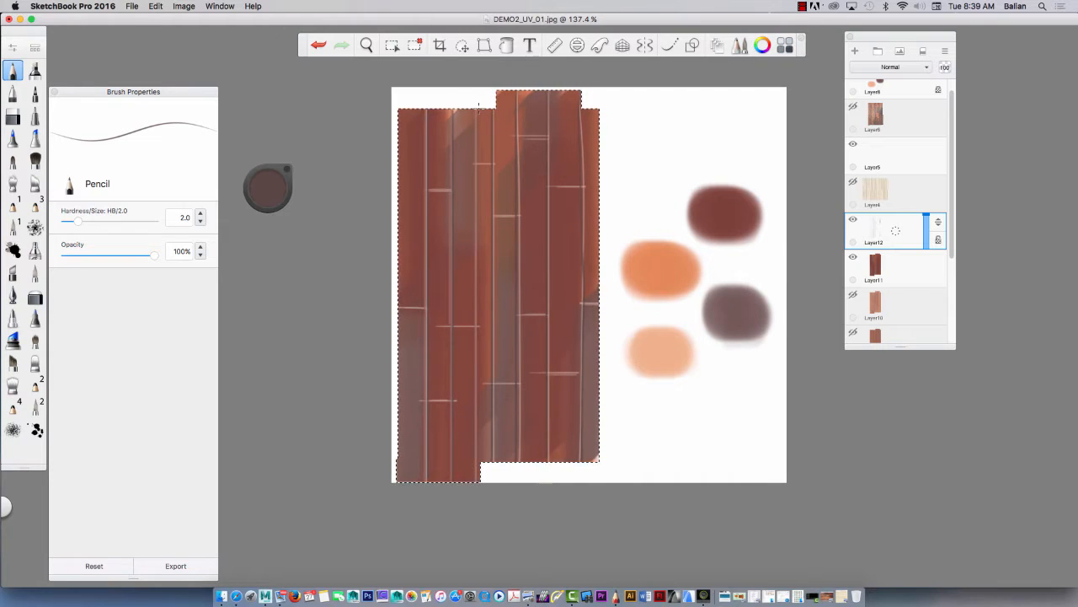
click(805, 7)
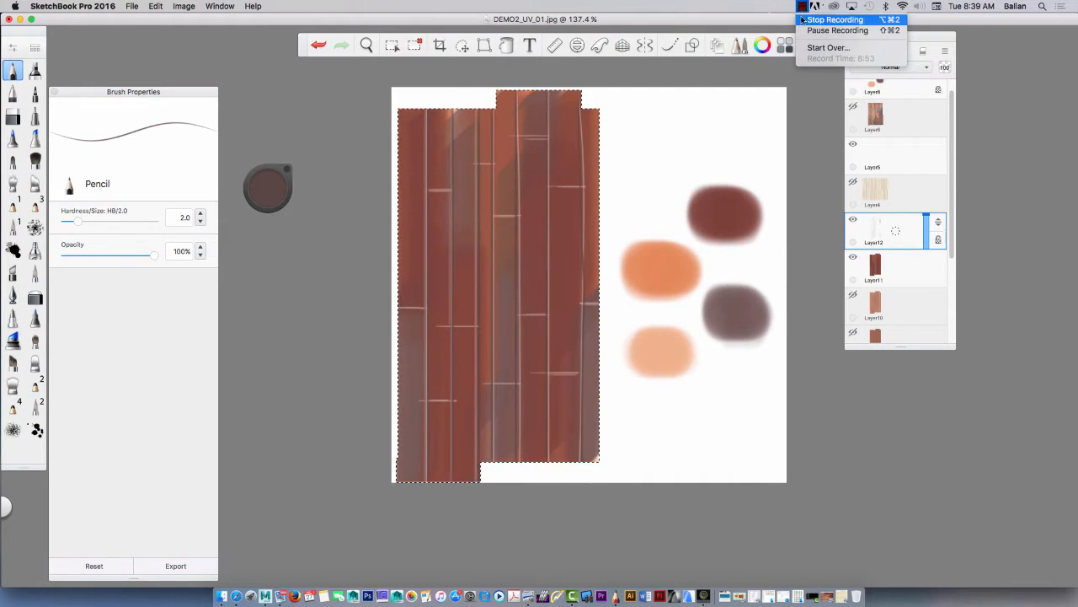
click(809, 33)
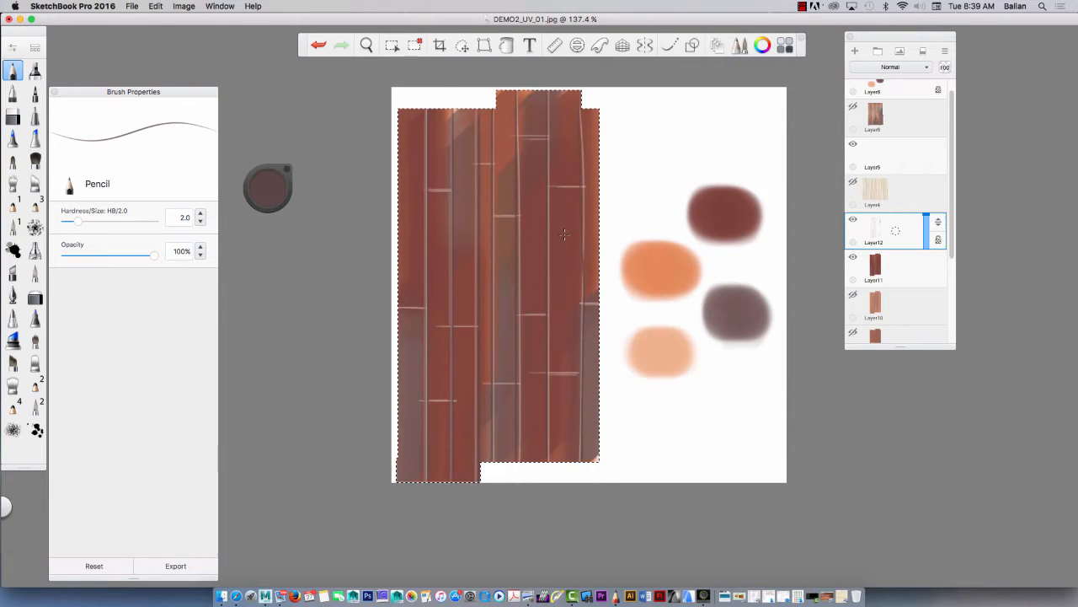
- Set the Airbrush to size 41.4 and 66% flow with a sampled plank red, and spray lightly over the upper-left boards
key(space)
drag(466, 204, 362, 164)
key(space)
drag(357, 277, 476, 318)
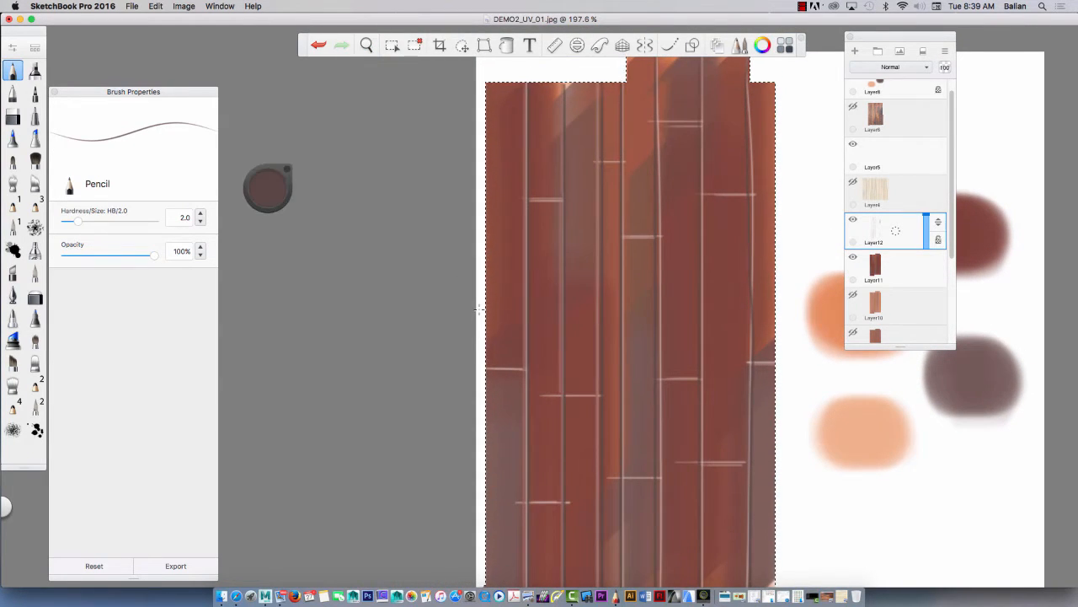
click(35, 250)
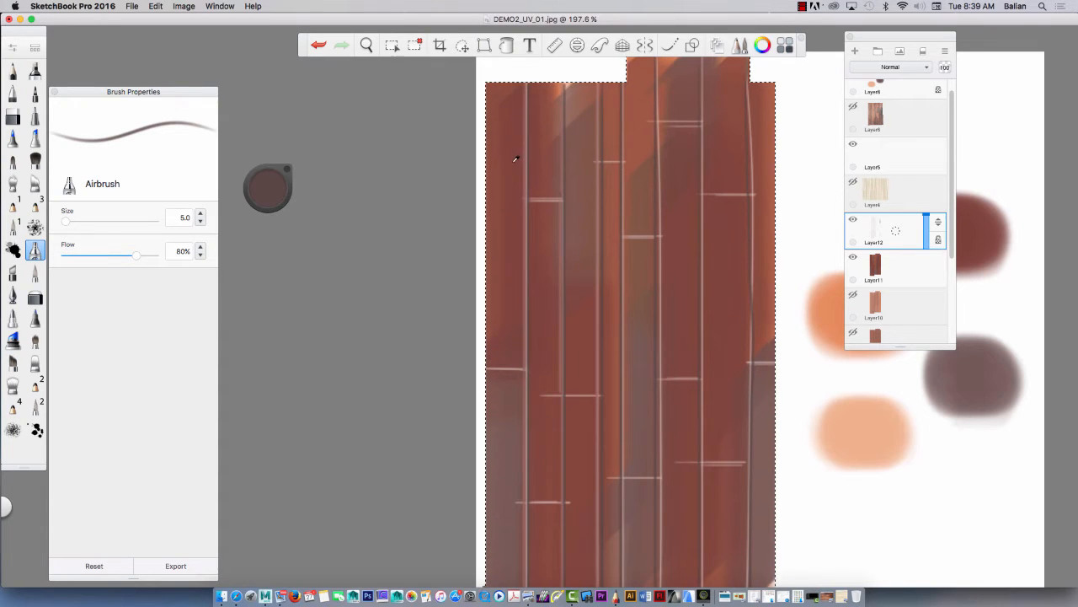
drag(66, 222, 99, 227)
click(134, 256)
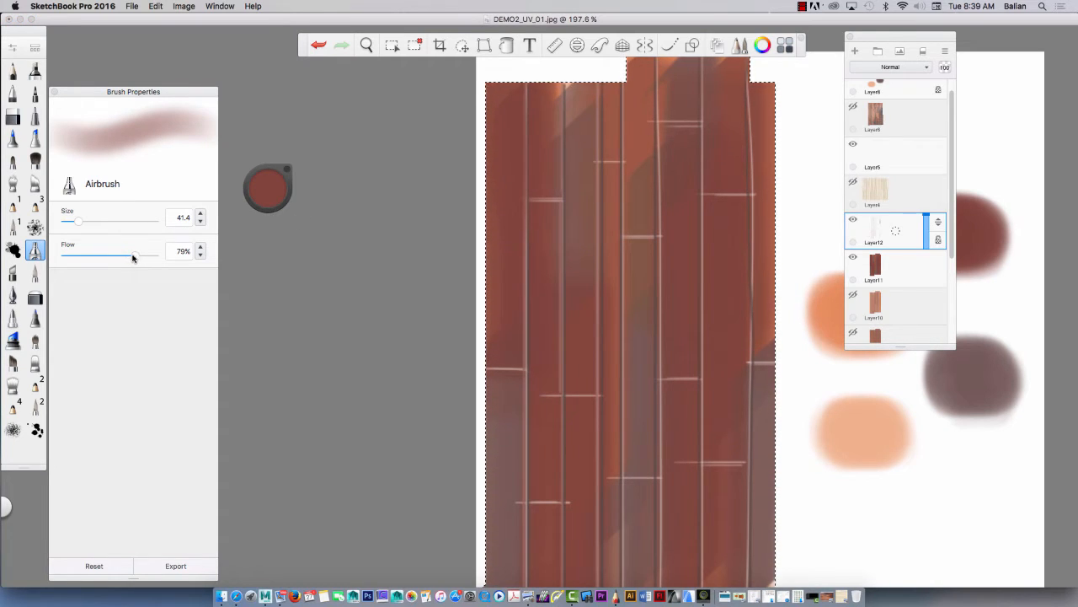
drag(134, 256, 124, 259)
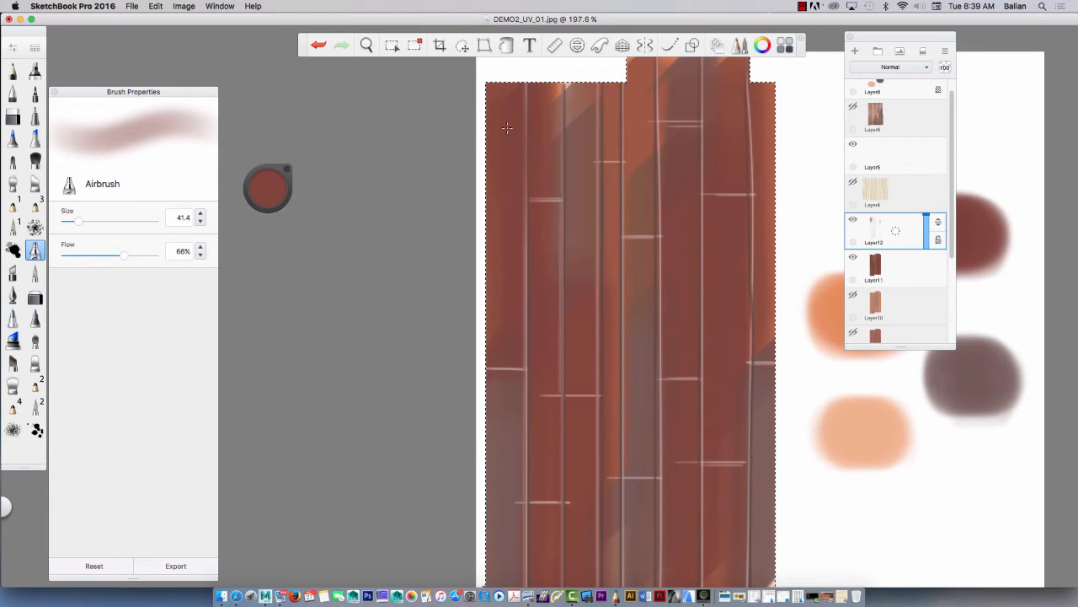
- Reduce the airbrush to size 6.4, soften the pale seam lines around the left boards in red, and hide the brush palette
key(bracketleft)
key(bracketleft)
key(bracketleft)
key(bracketleft)
key(bracketleft)
key(bracketleft)
key(bracketleft)
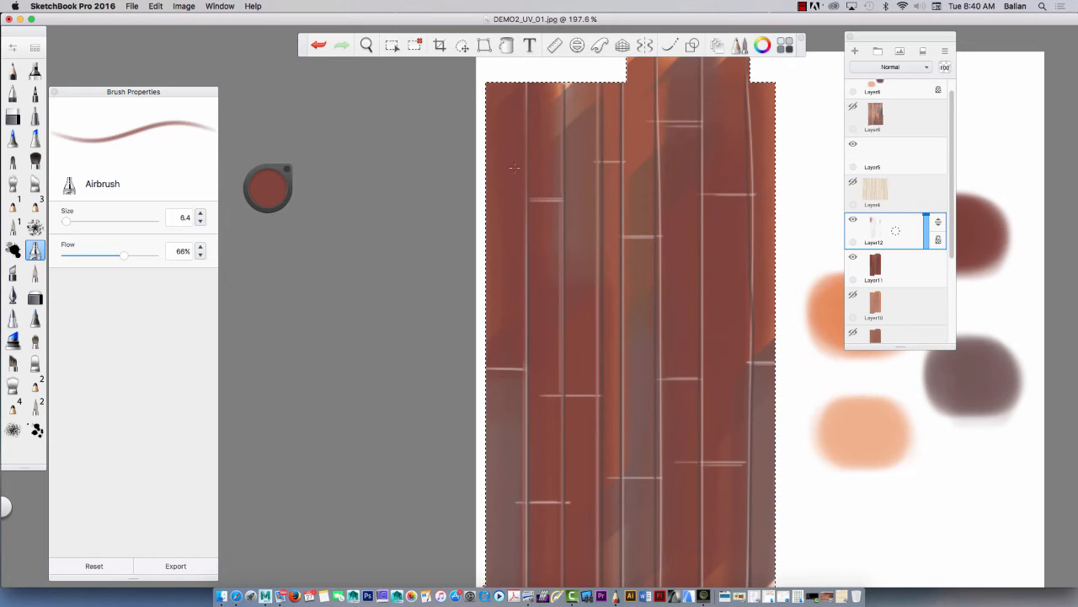
mouse_move(559, 209)
mouse_down()
mouse_move(554, 478)
mouse_move(551, 205)
mouse_move(556, 507)
mouse_up()
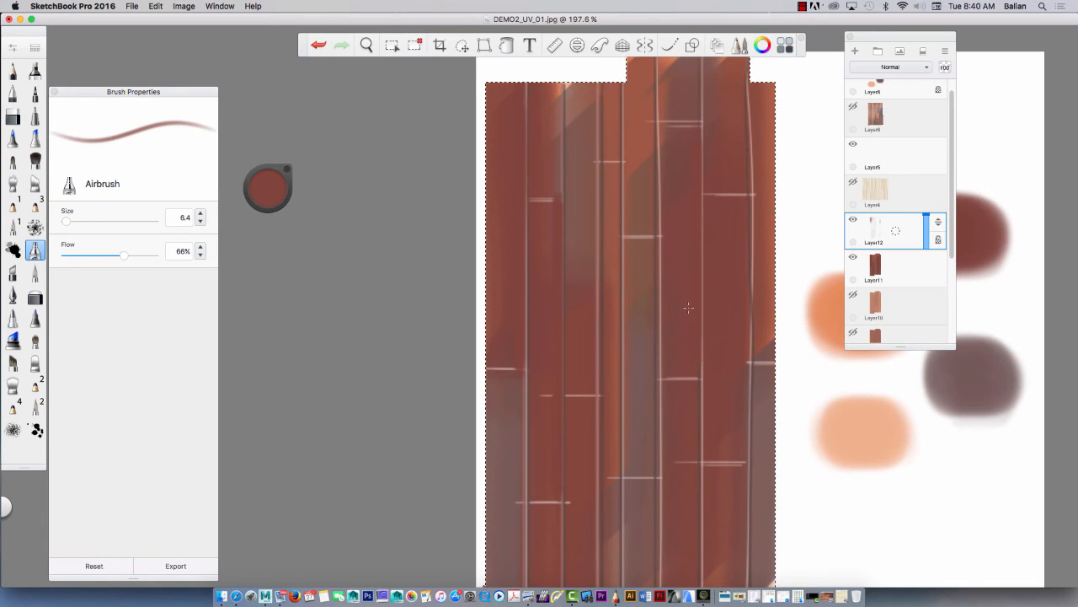
click(740, 45)
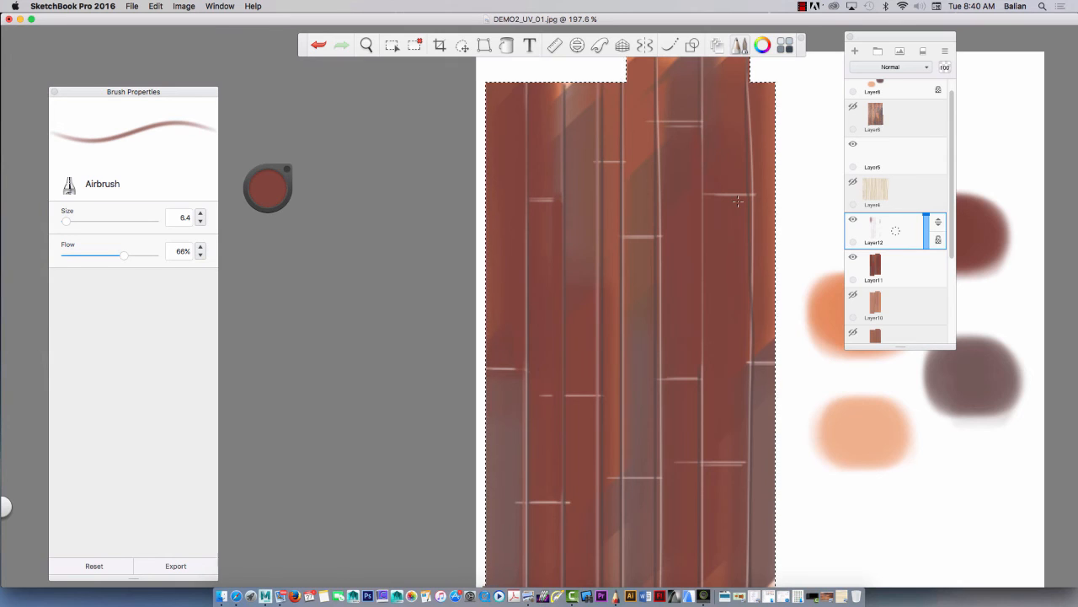